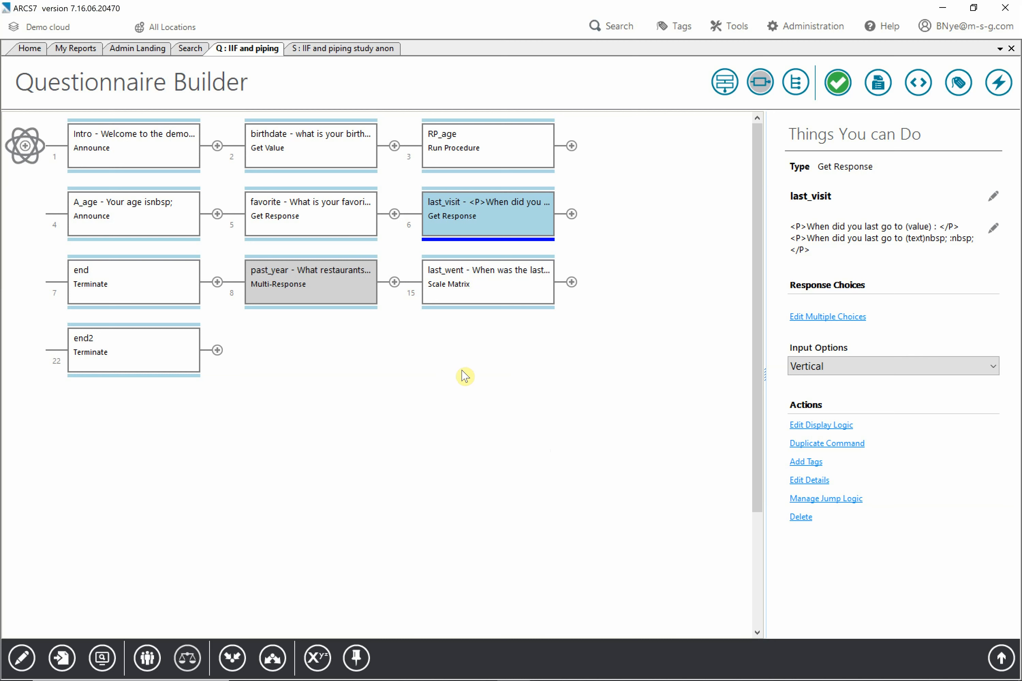
- Review the settings of the birthdate question and the RP_age procedure command, leaving both unchanged
{"action": "left_click", "coordinate": [311, 154]}
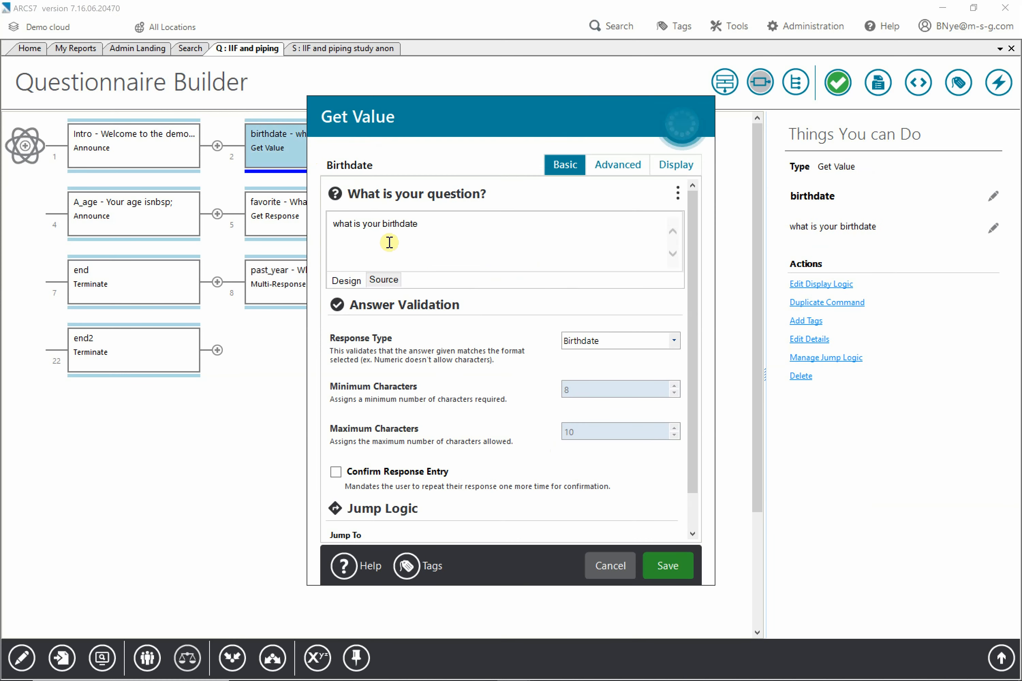
{"action": "left_click", "coordinate": [611, 566]}
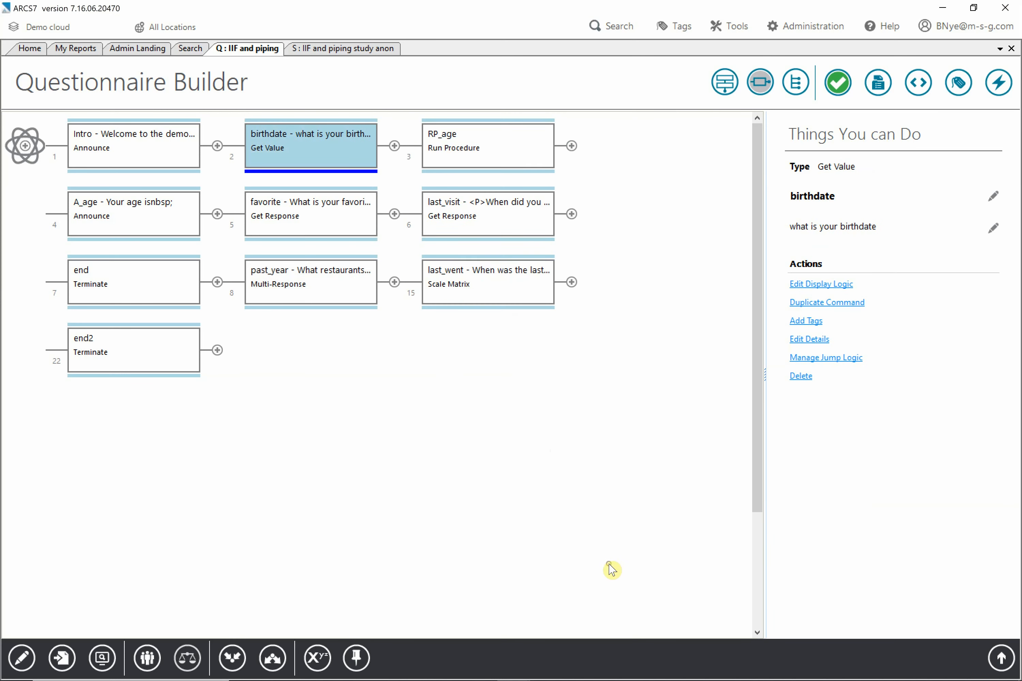
{"action": "left_click", "coordinate": [500, 142]}
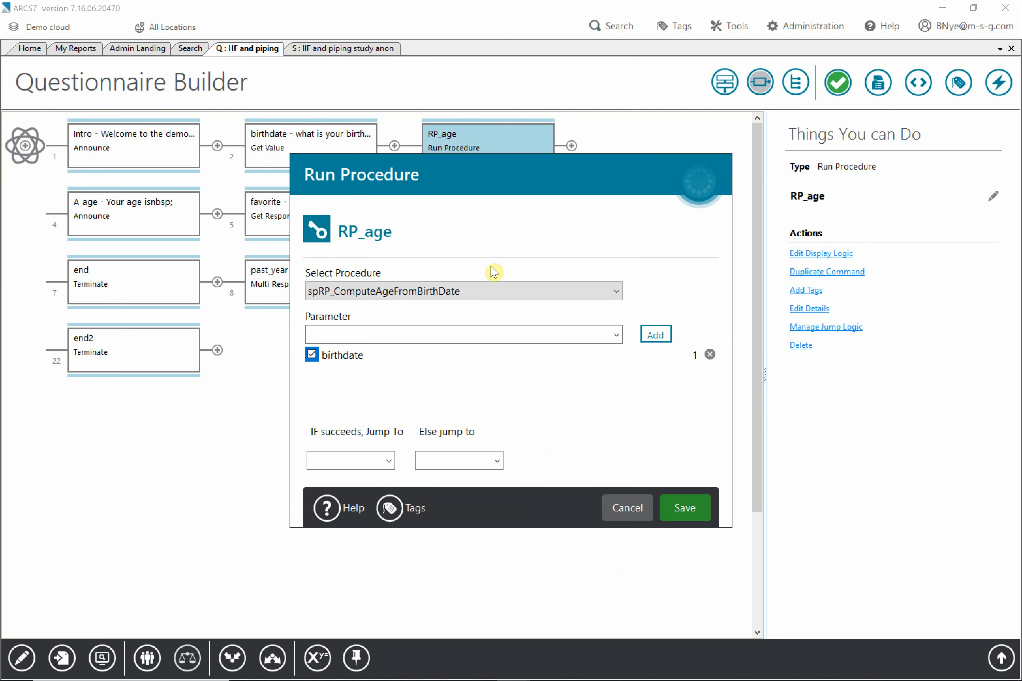
{"action": "left_click", "coordinate": [626, 510]}
- In the A_age announcement, insert a Simple pipe from RP_age showing Answer Value after "Your age is"
{"action": "left_click", "coordinate": [133, 217]}
{"action": "double_click", "coordinate": [135, 213]}
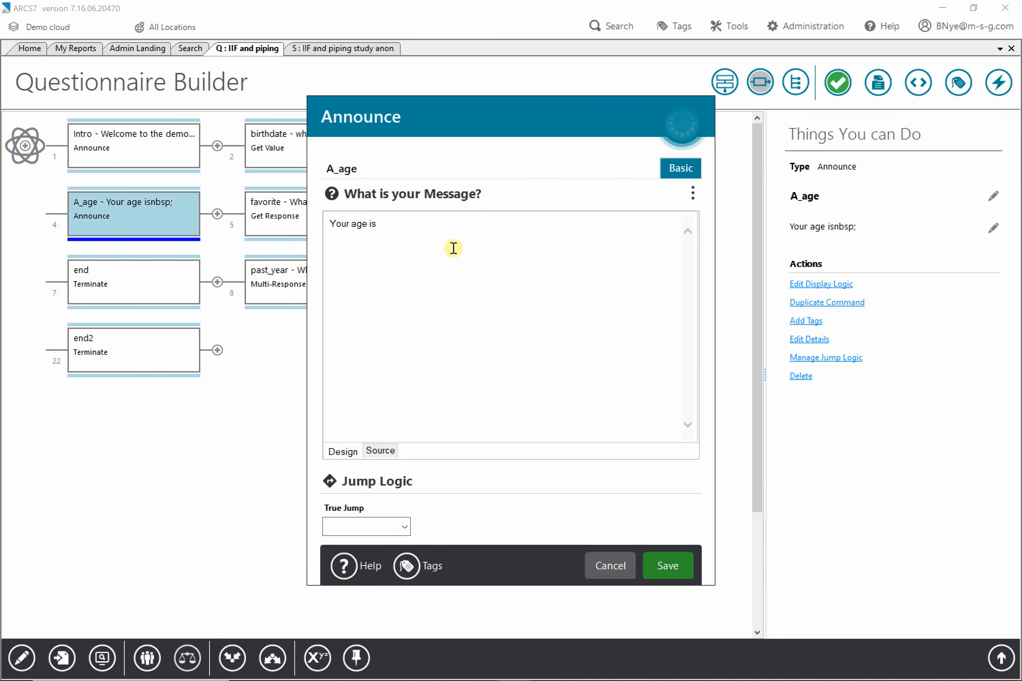
{"action": "left_click", "coordinate": [403, 233]}
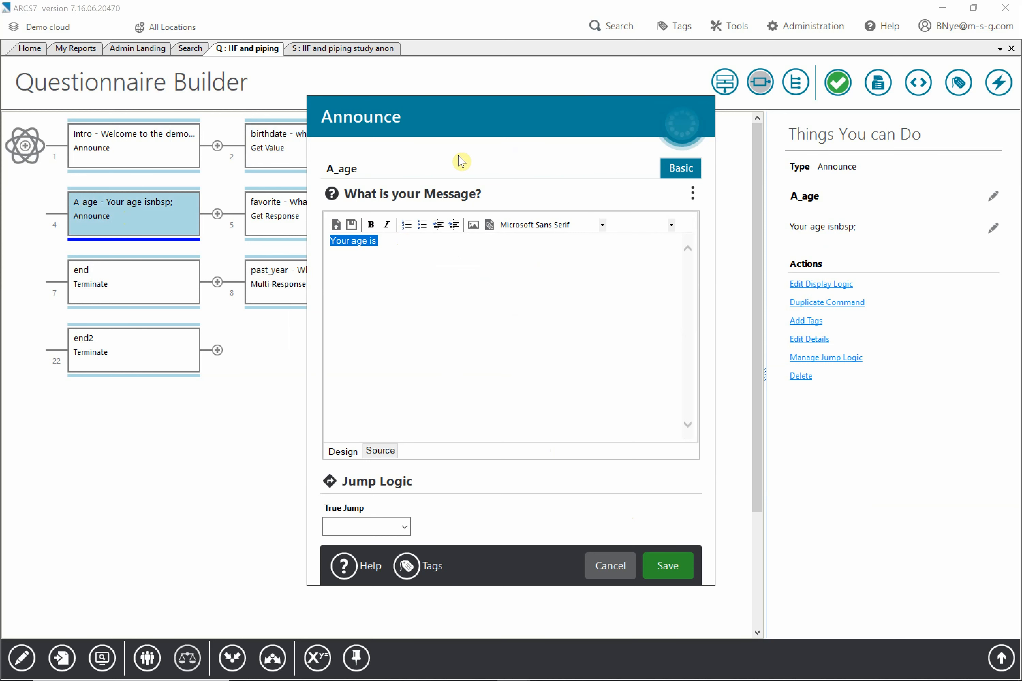
{"action": "left_click_drag", "start_coordinate": [470, 114], "coordinate": [557, 193]}
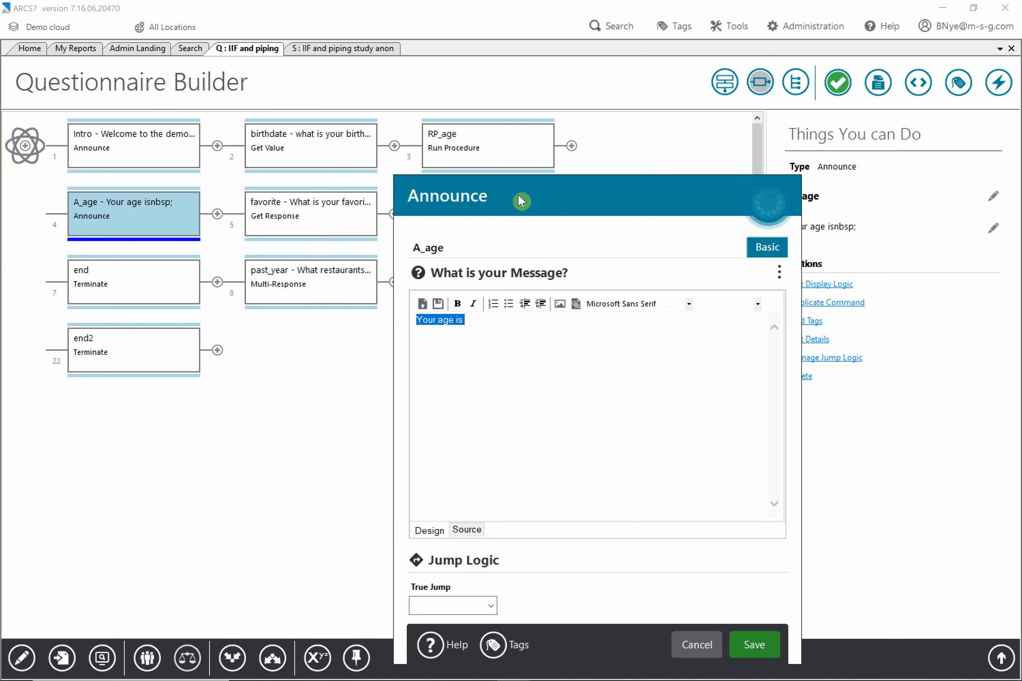
{"action": "left_click", "coordinate": [521, 323]}
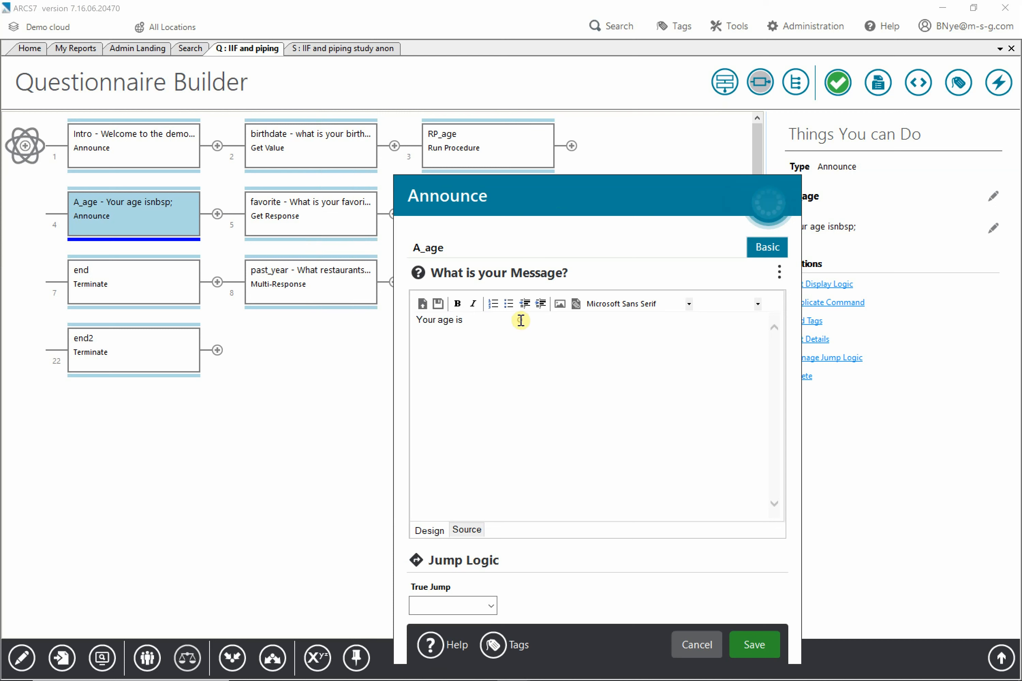
{"action": "left_click", "coordinate": [780, 277]}
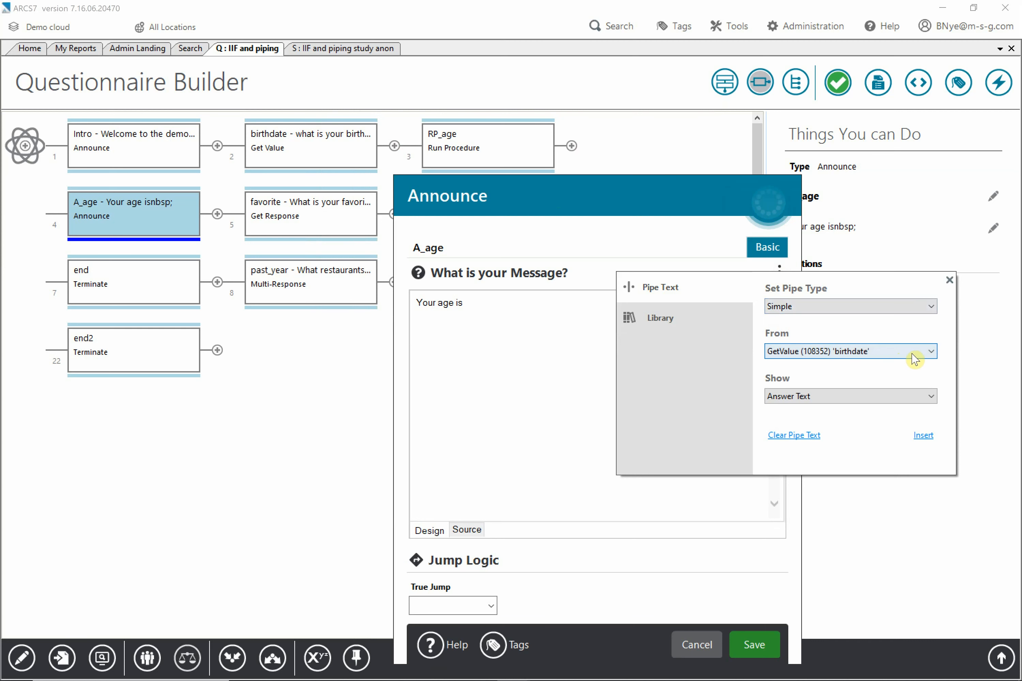
{"action": "left_click", "coordinate": [922, 354]}
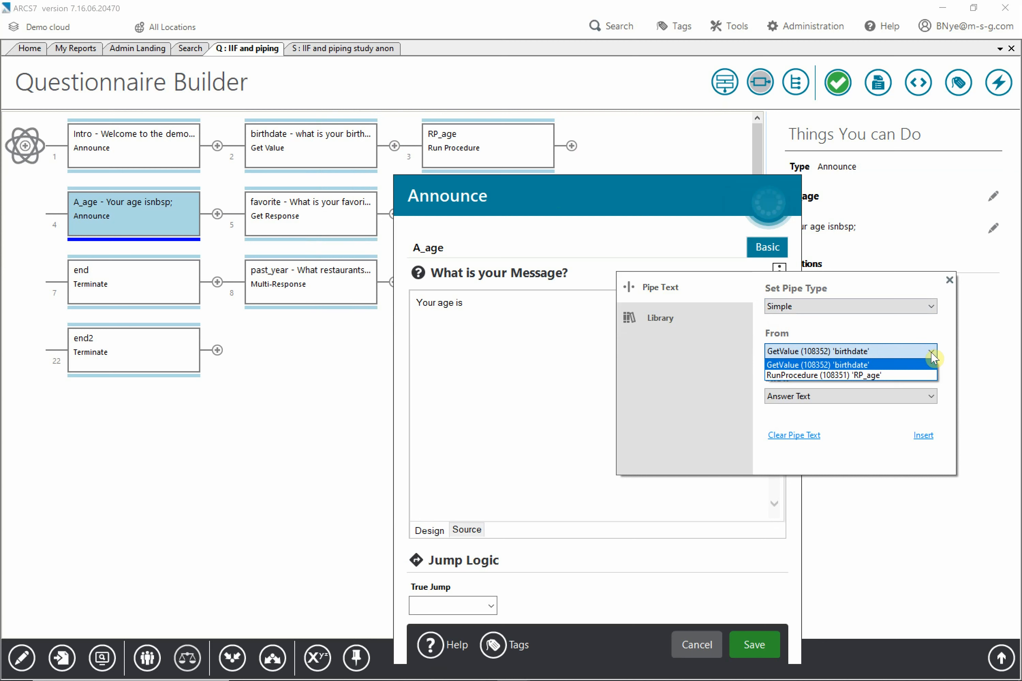
{"action": "left_click", "coordinate": [904, 375]}
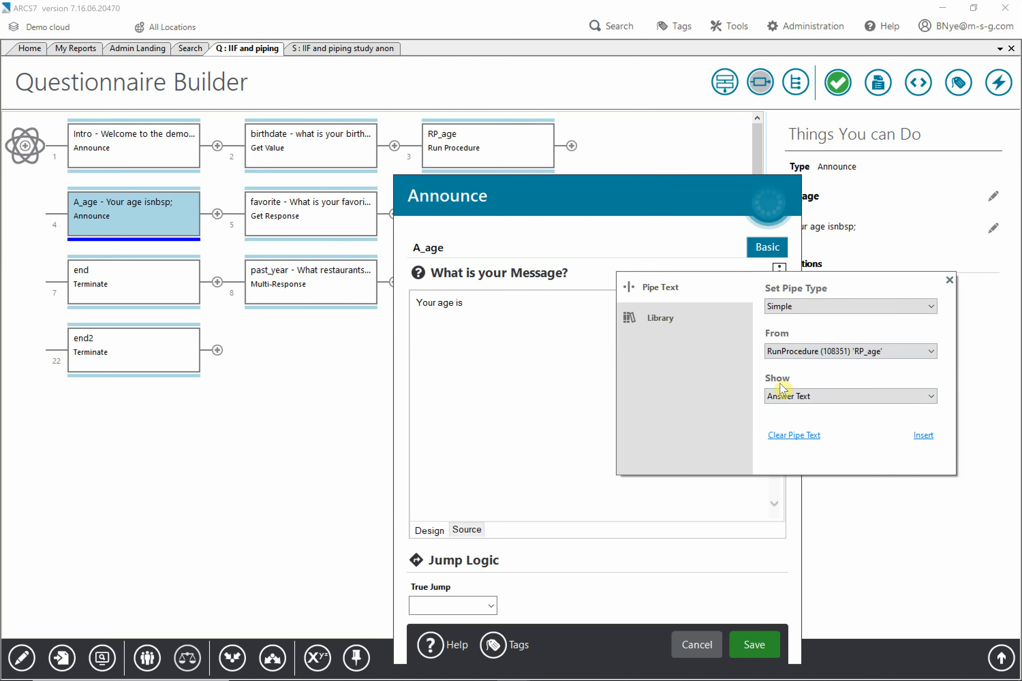
{"action": "left_click", "coordinate": [930, 395]}
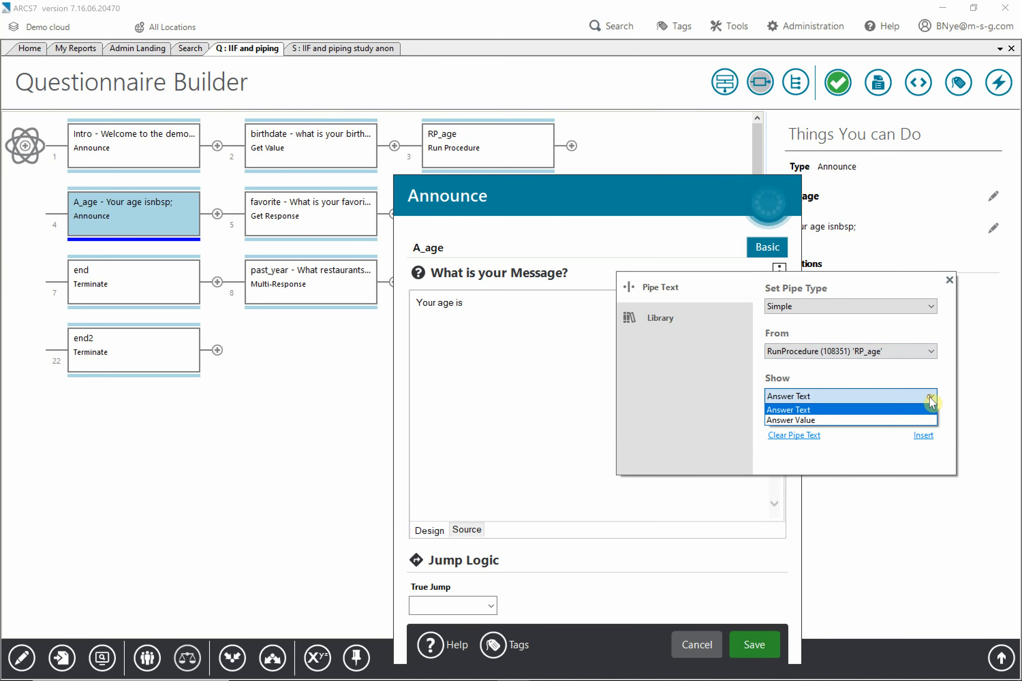
{"action": "left_click", "coordinate": [922, 420]}
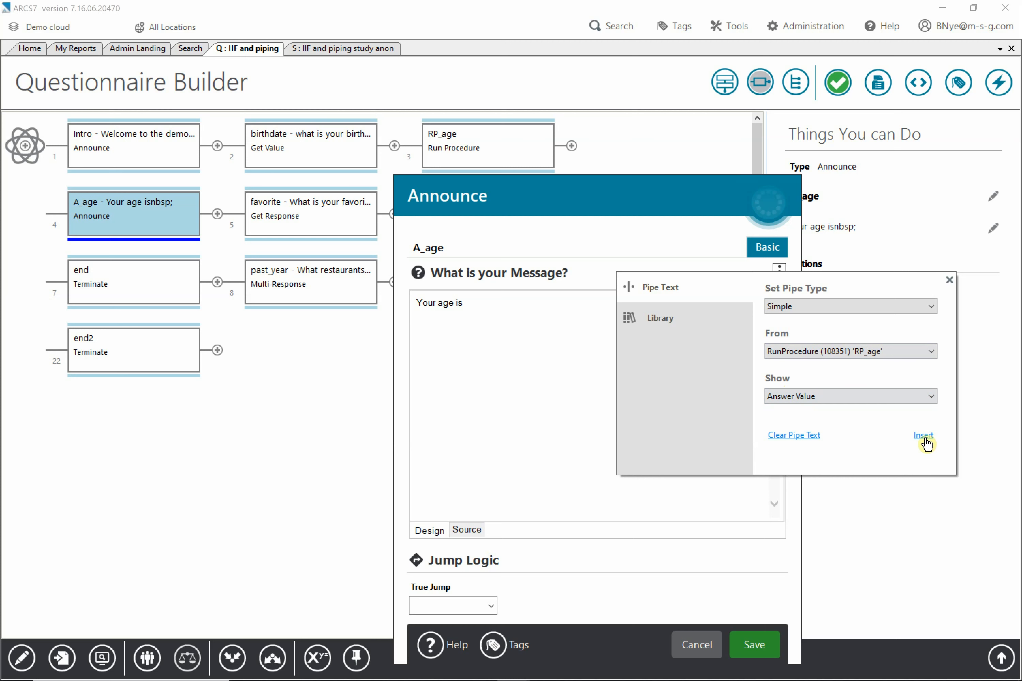
{"action": "left_click", "coordinate": [923, 435]}
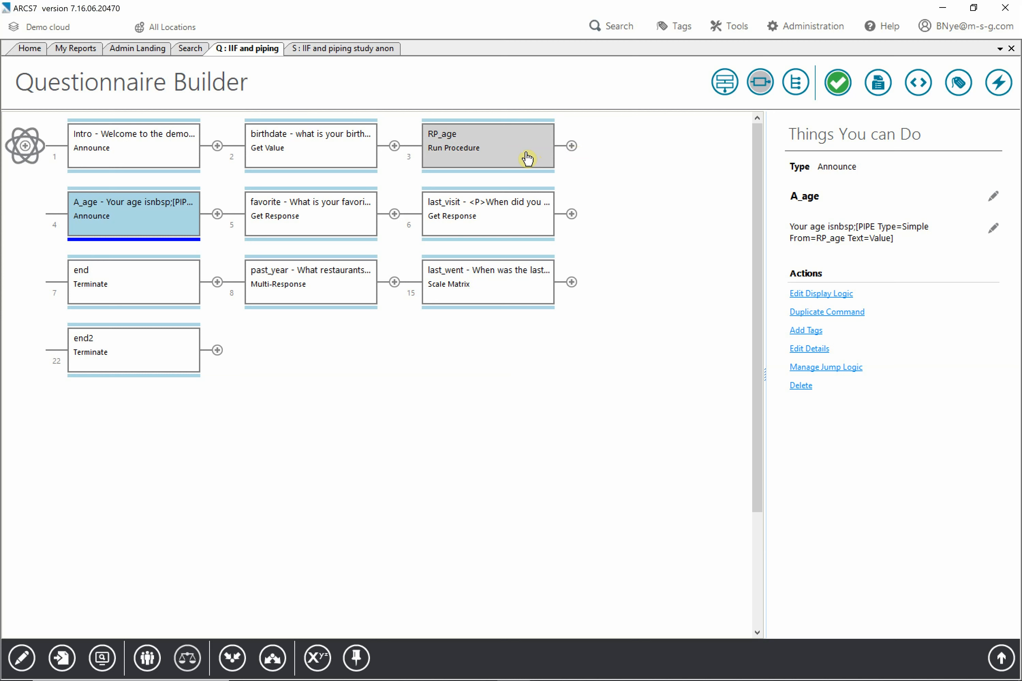
- Review the favorite question's wording and response choices, leaving them unchanged
{"action": "left_click", "coordinate": [323, 218]}
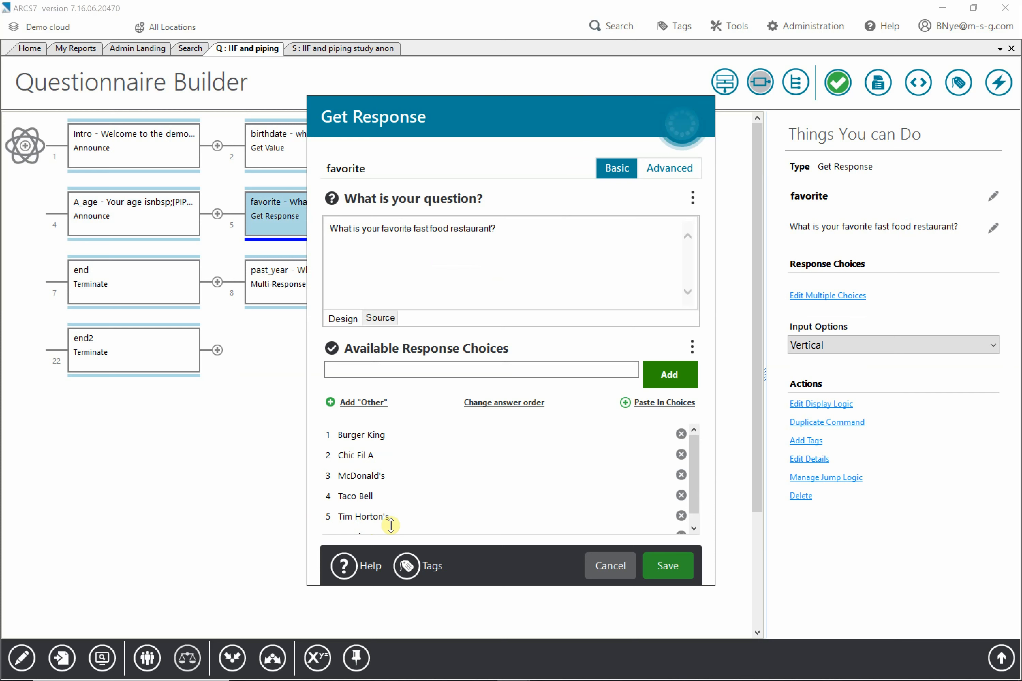
{"action": "left_click", "coordinate": [604, 573]}
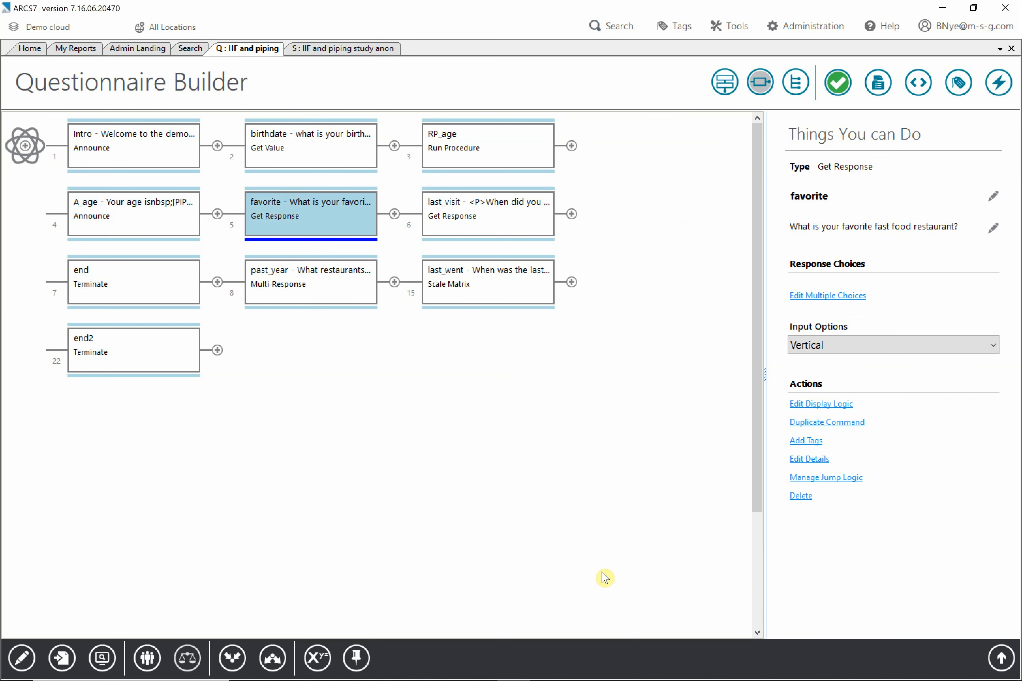
- In the last_visit question, insert a Simple pipe from favorite showing Answer Value after "When did you last go to (value) :"
{"action": "left_click", "coordinate": [502, 227]}
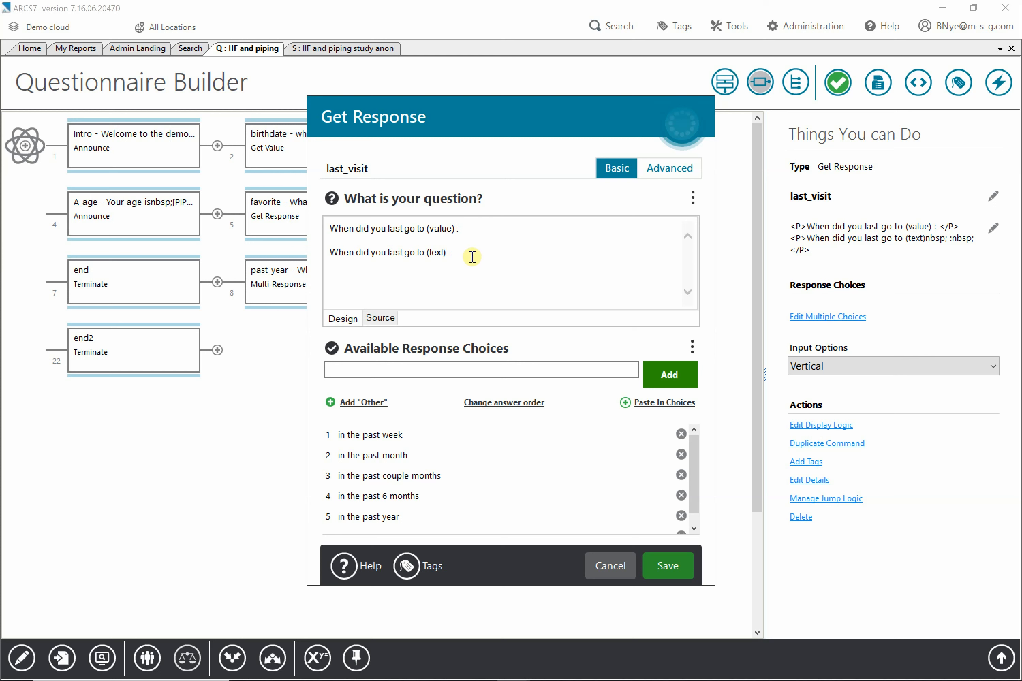
{"action": "left_click", "coordinate": [494, 228]}
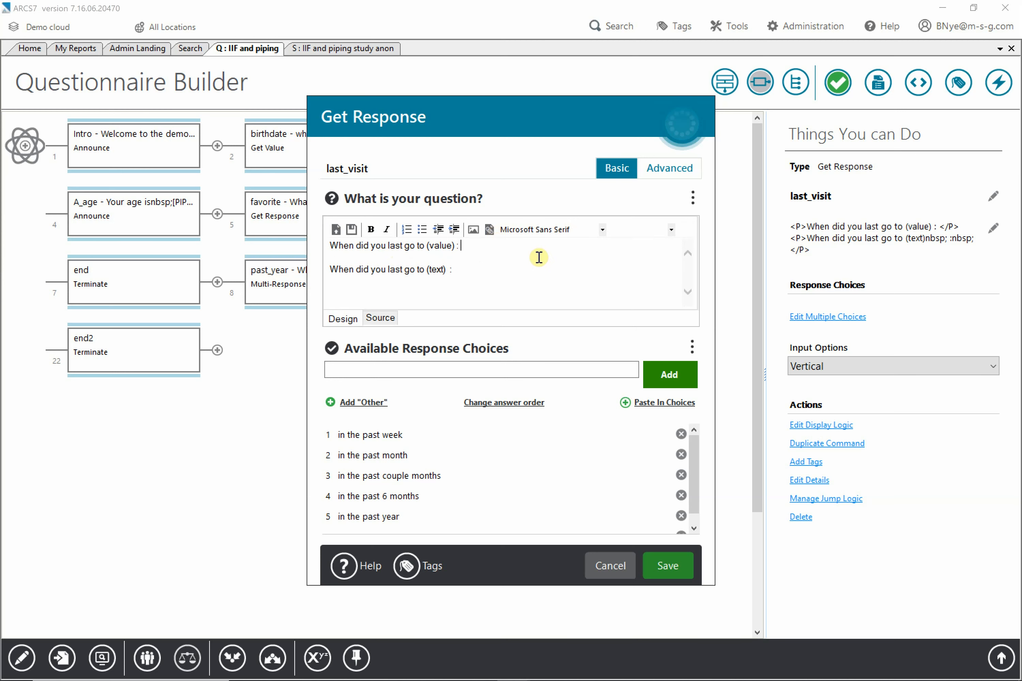
{"action": "left_click", "coordinate": [693, 199]}
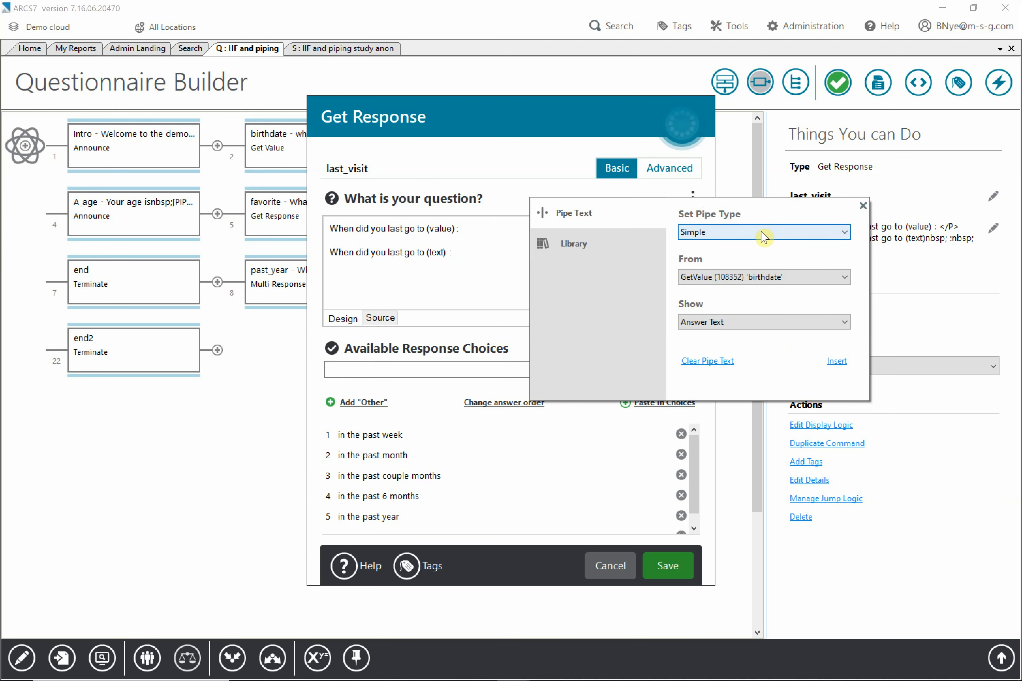
{"action": "left_click", "coordinate": [845, 277]}
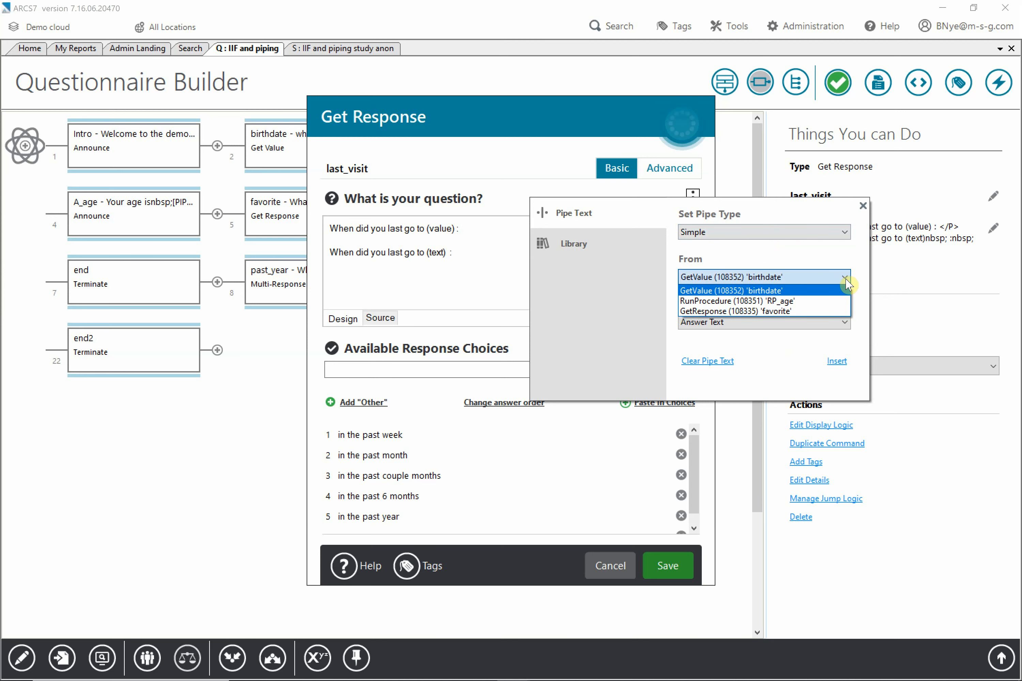
{"action": "left_click", "coordinate": [810, 311]}
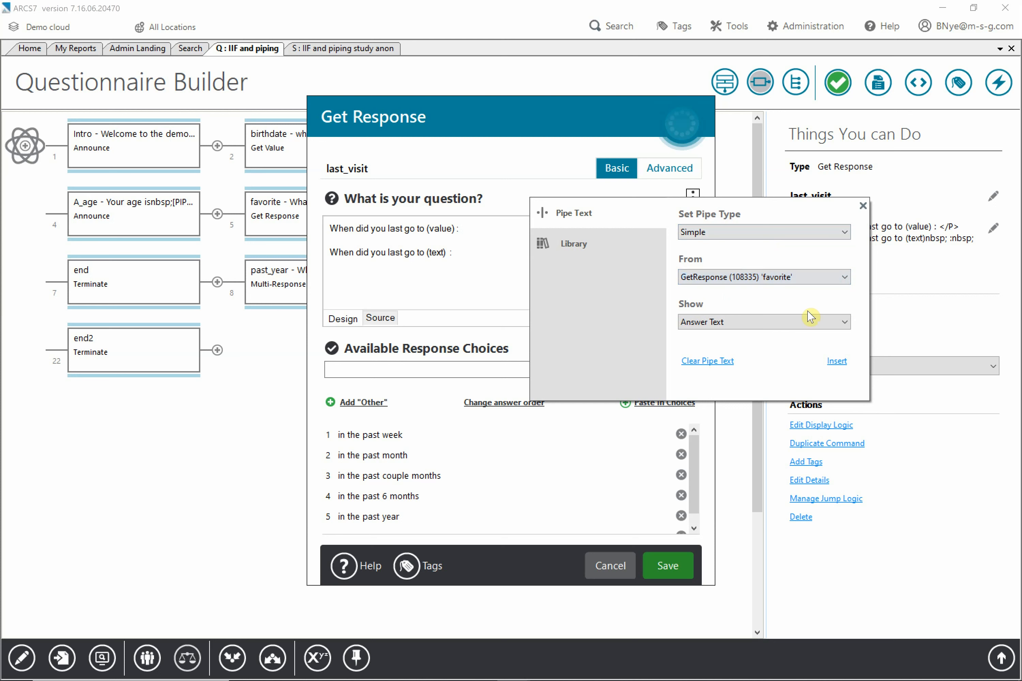
{"action": "left_click", "coordinate": [845, 326]}
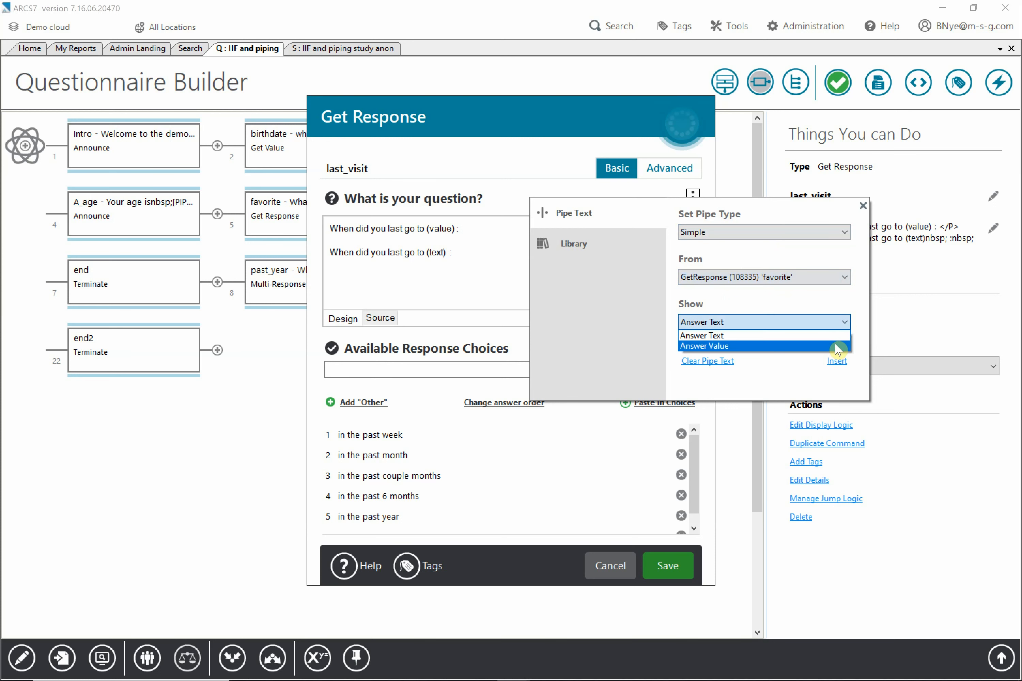
{"action": "left_click", "coordinate": [836, 346]}
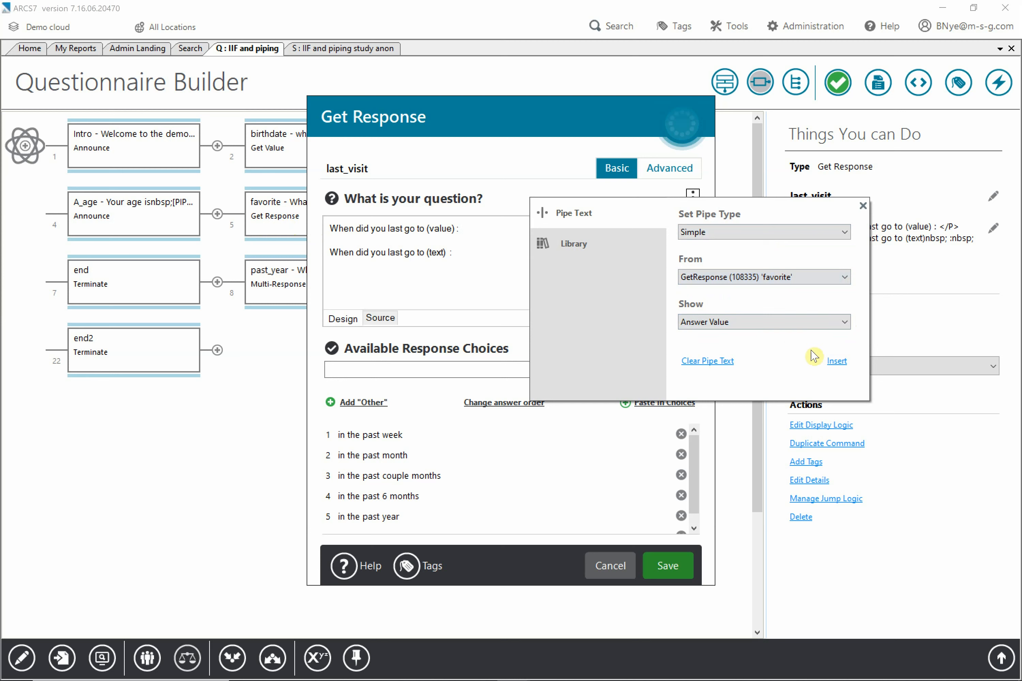
{"action": "left_click", "coordinate": [833, 363]}
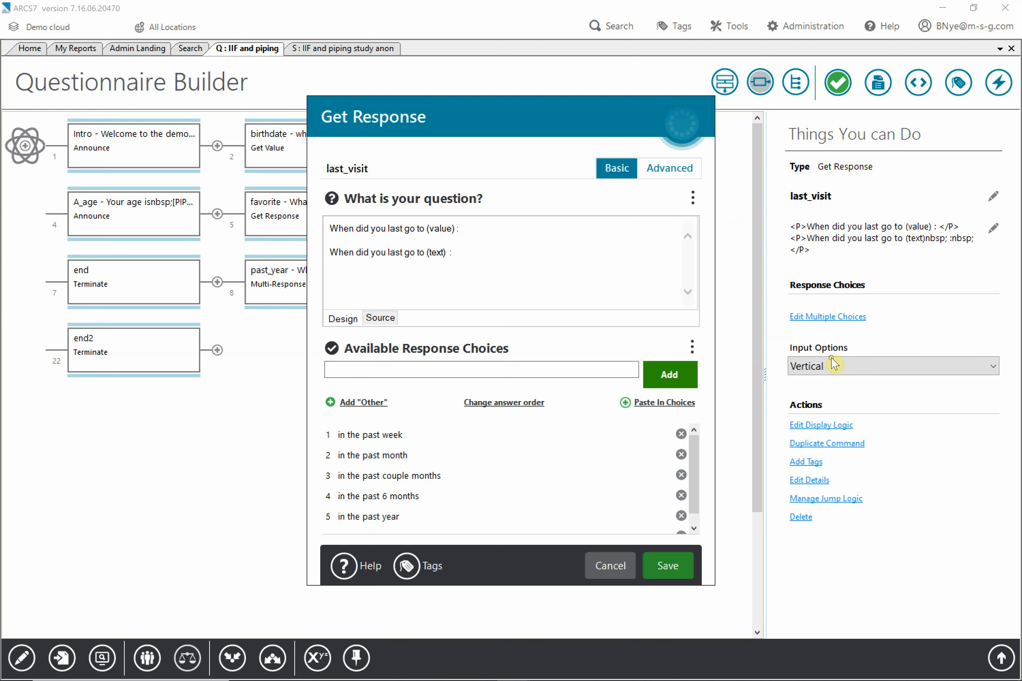
{"action": "left_click", "coordinate": [555, 282]}
{"action": "left_click_drag", "start_coordinate": [521, 293], "coordinate": [470, 254]}
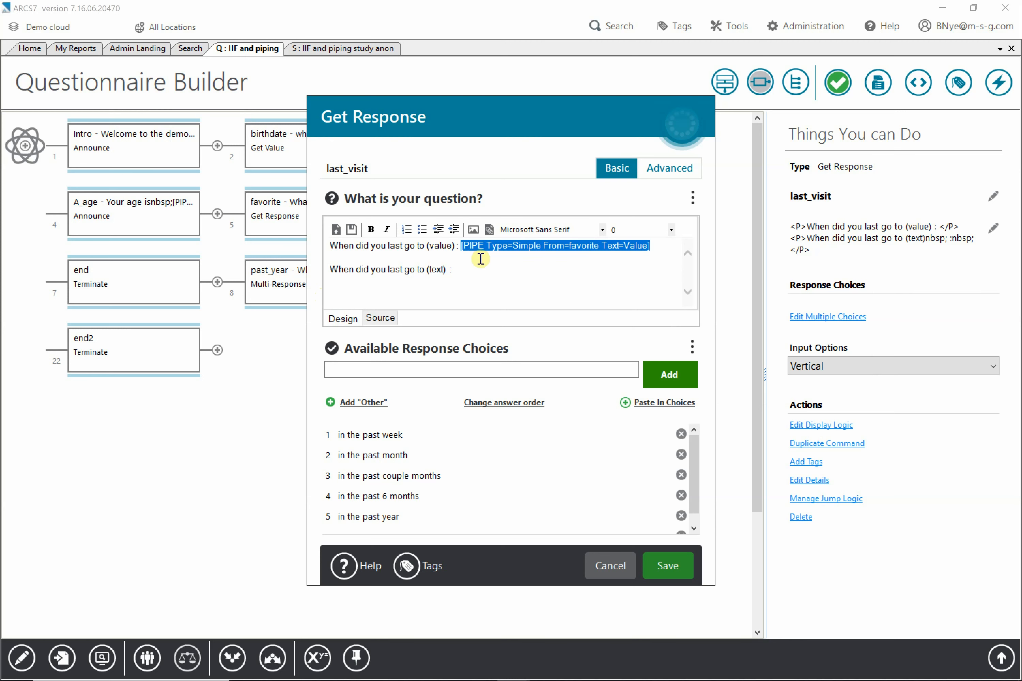
- Insert a Simple pipe from favorite showing Answer Text for the "When did you last go to (text) :" line
{"action": "left_click", "coordinate": [537, 273]}
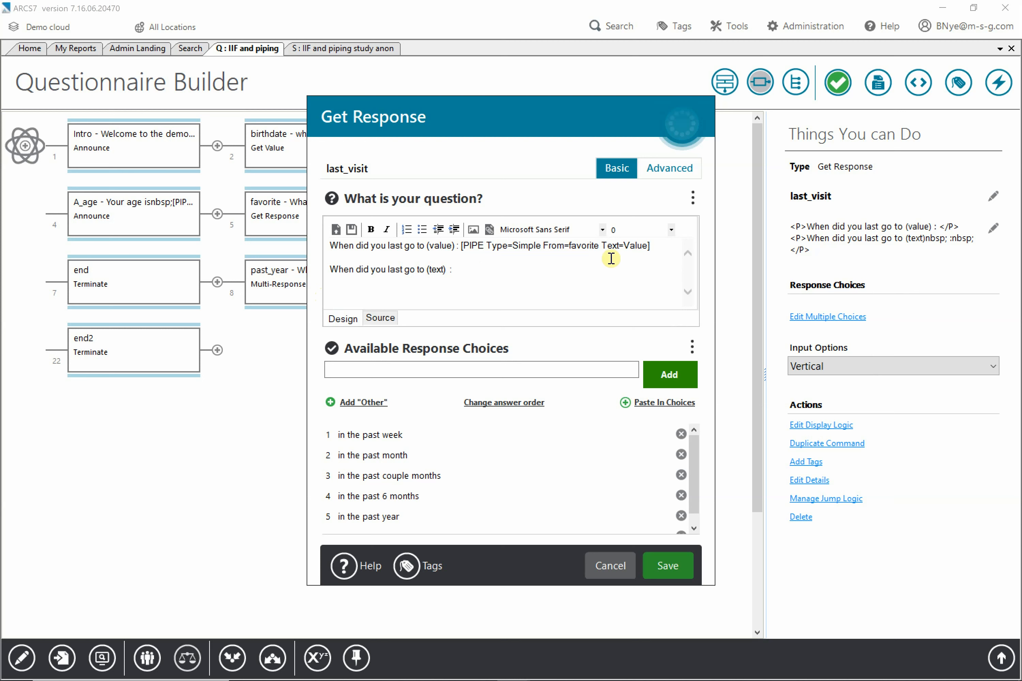
{"action": "left_click", "coordinate": [692, 199]}
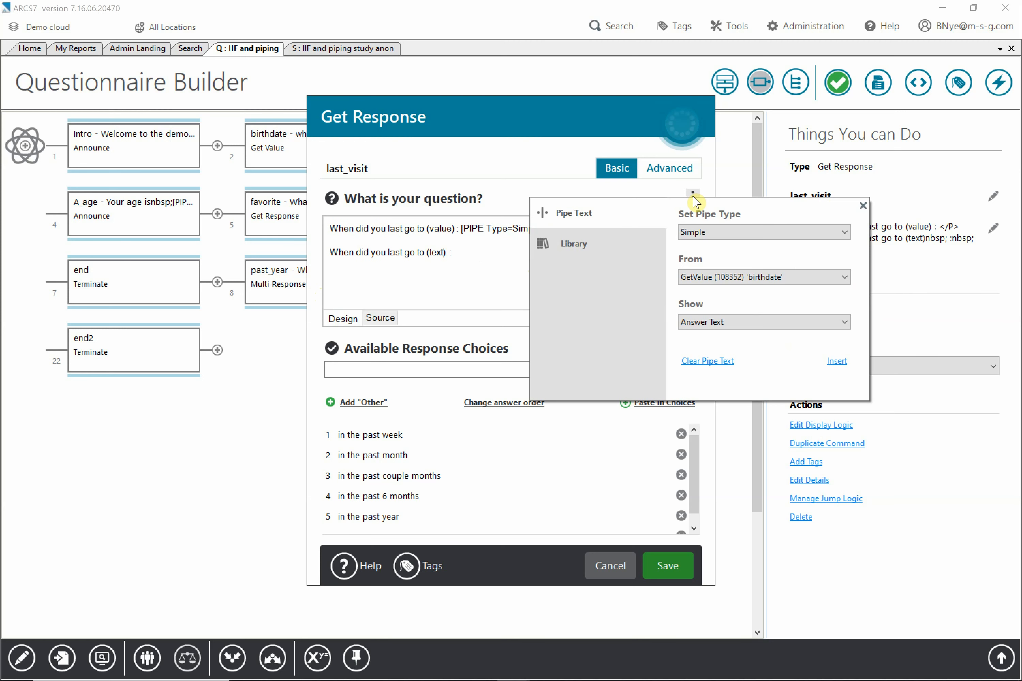
{"action": "left_click", "coordinate": [845, 278]}
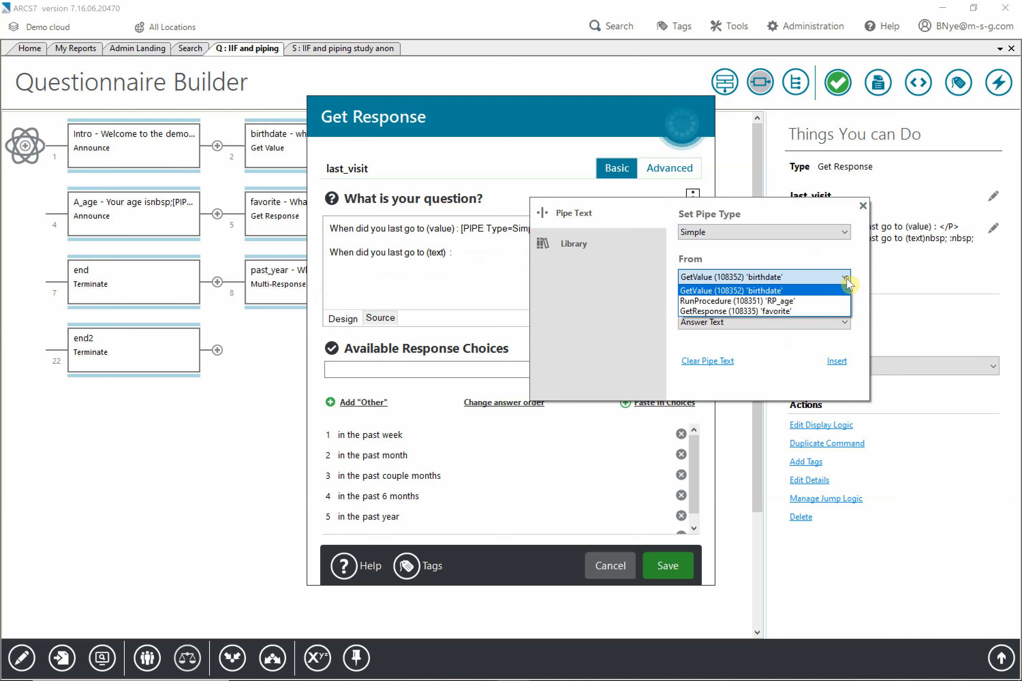
{"action": "left_click", "coordinate": [832, 312]}
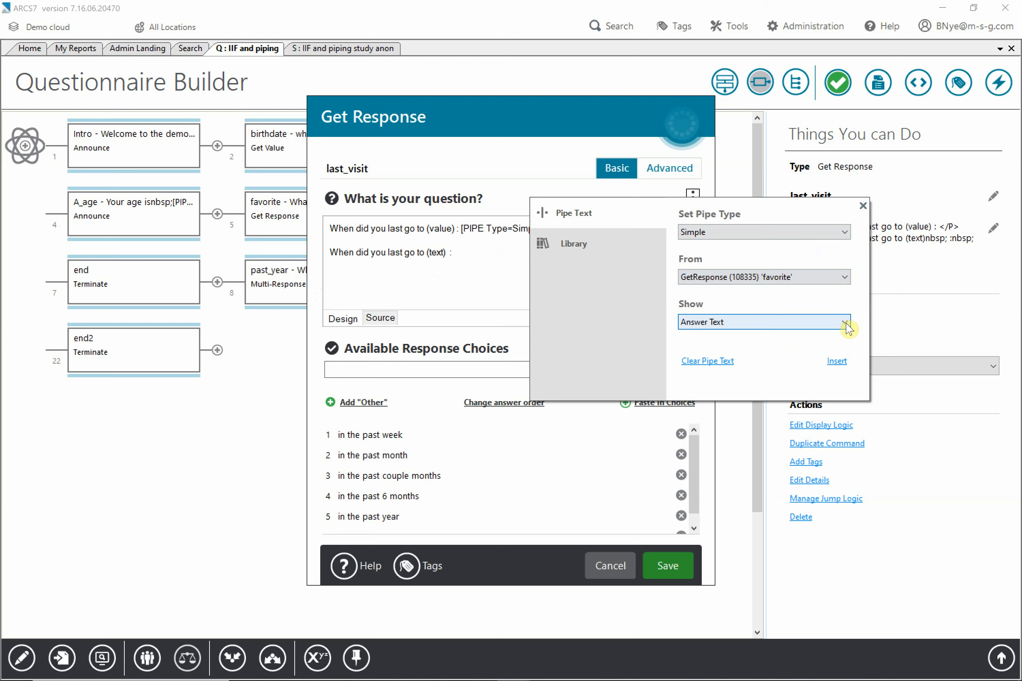
{"action": "left_click", "coordinate": [837, 361]}
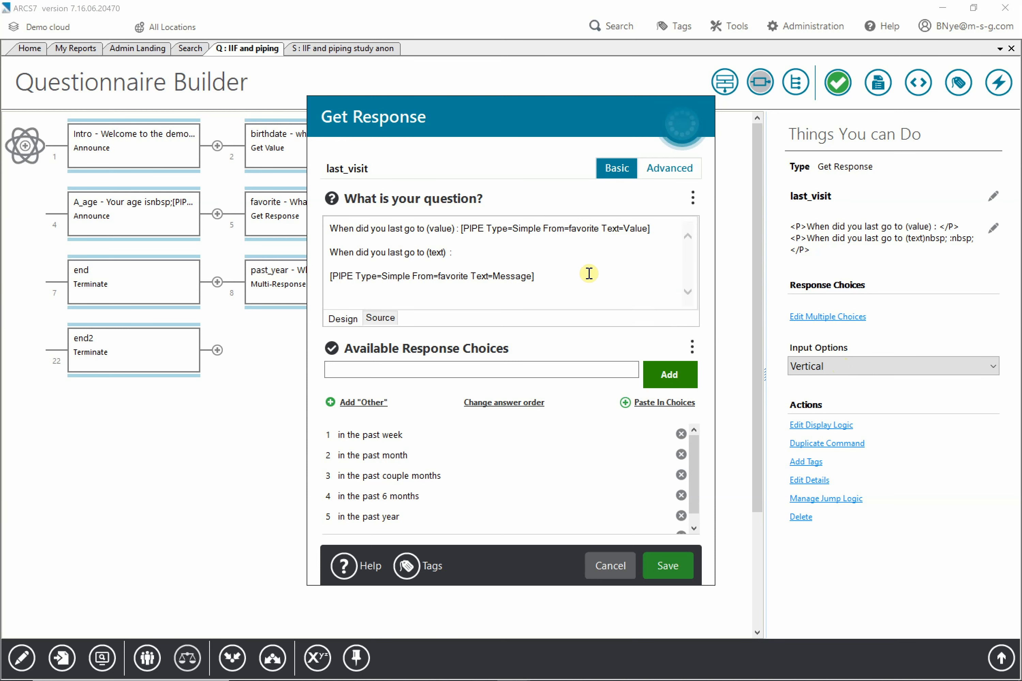
- Move the Text=Message pipe code from its separate line to the end of the "When did you last go to (text) :" line
{"action": "left_click_drag", "start_coordinate": [555, 290], "coordinate": [350, 301]}
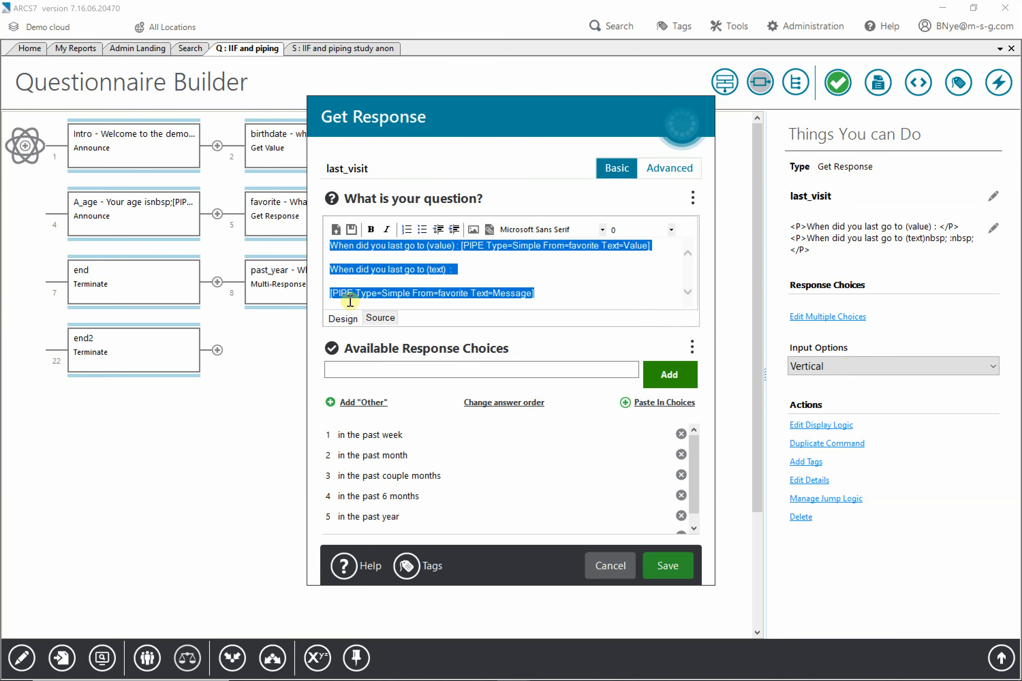
{"action": "left_click", "coordinate": [581, 287]}
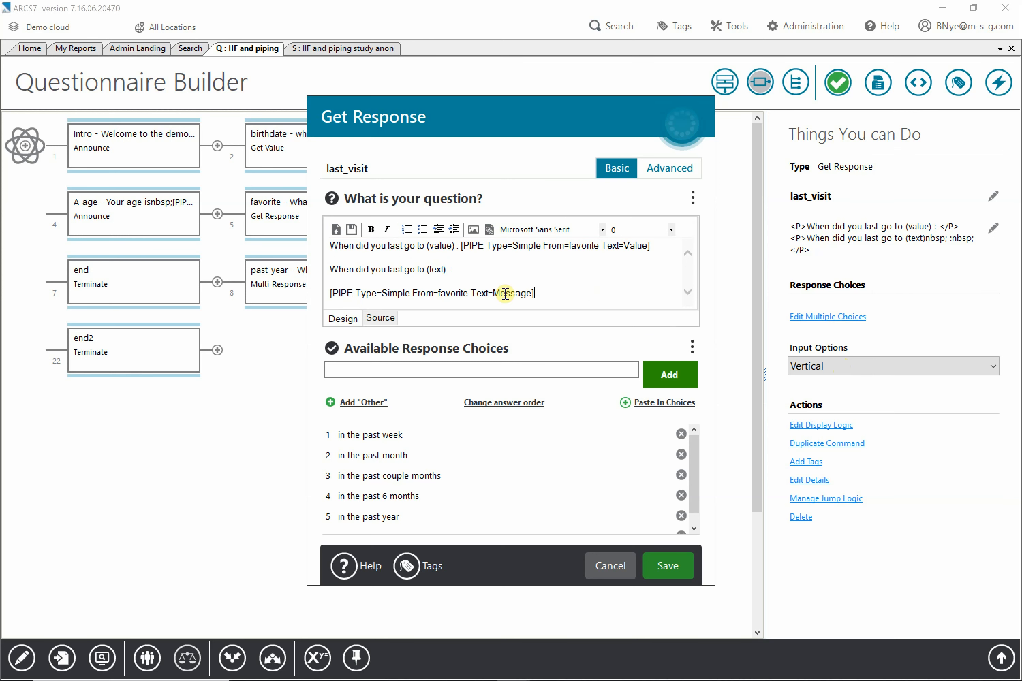
{"action": "left_click", "coordinate": [331, 294], "text": "shift"}
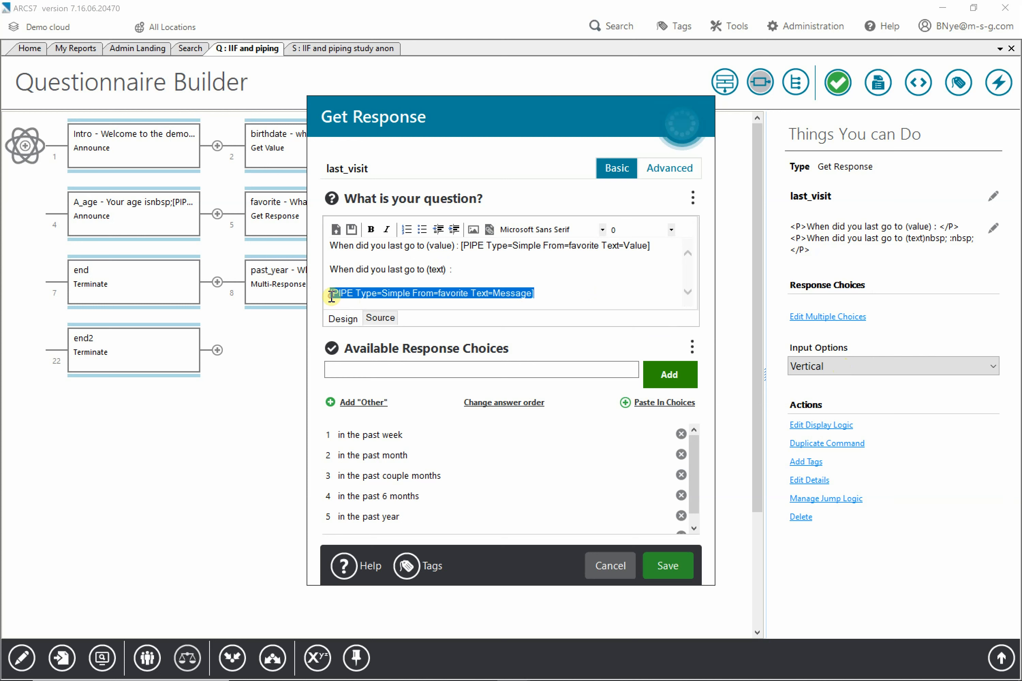
{"action": "right_click", "coordinate": [366, 295]}
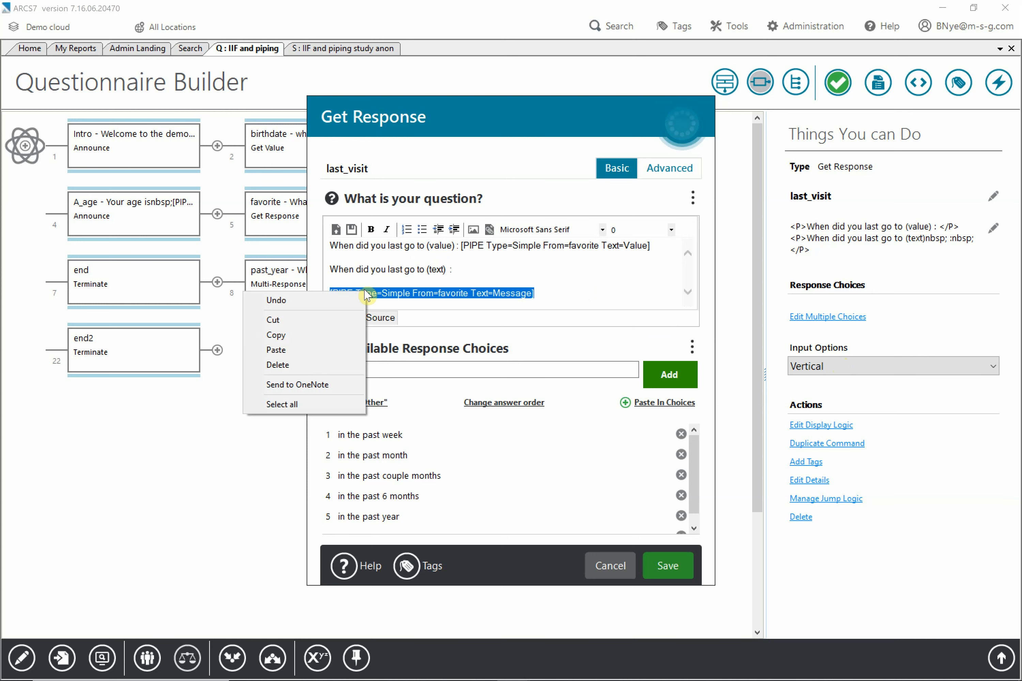
{"action": "left_click", "coordinate": [322, 320]}
{"action": "right_click", "coordinate": [483, 274]}
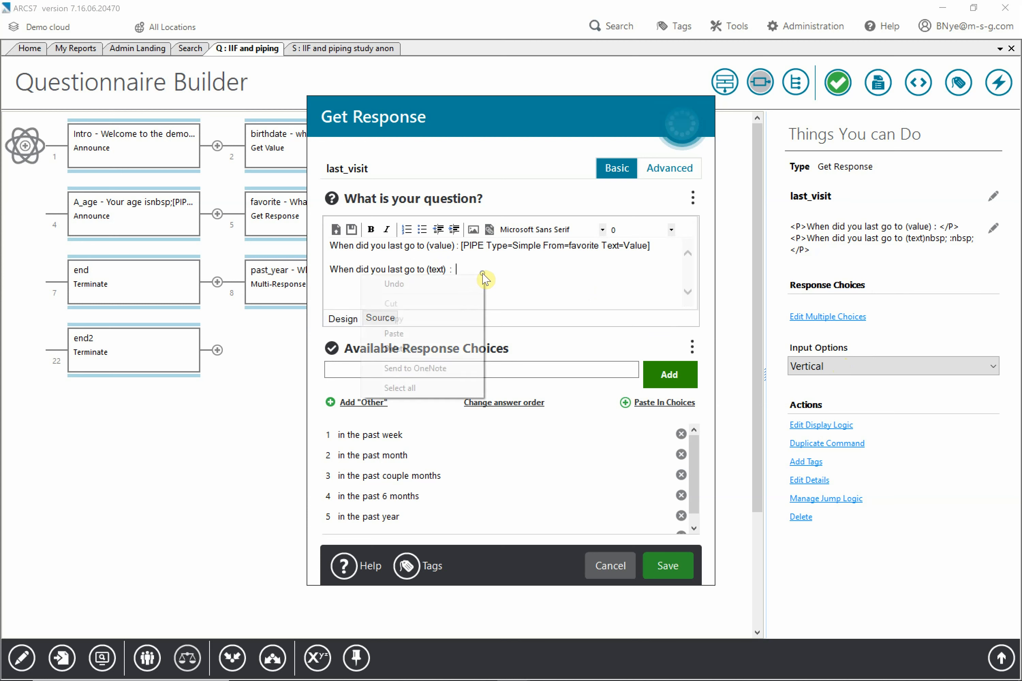
{"action": "left_click", "coordinate": [429, 335]}
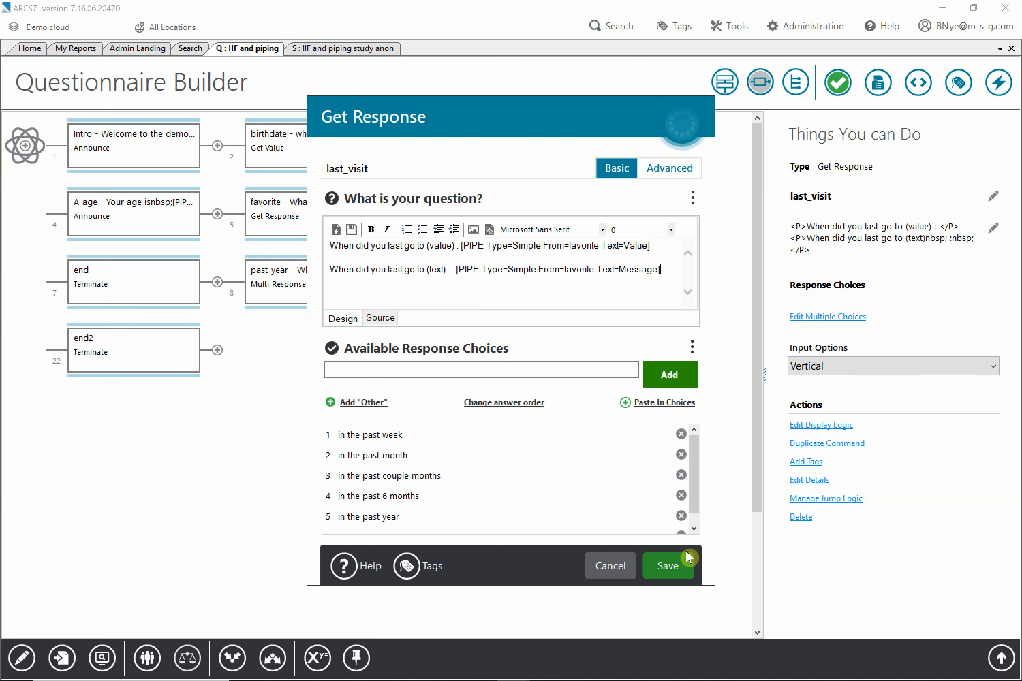
- Save the last_visit question and publish the IIF and piping study to the Live Server with Update Questionnaire enabled
{"action": "left_click", "coordinate": [679, 563]}
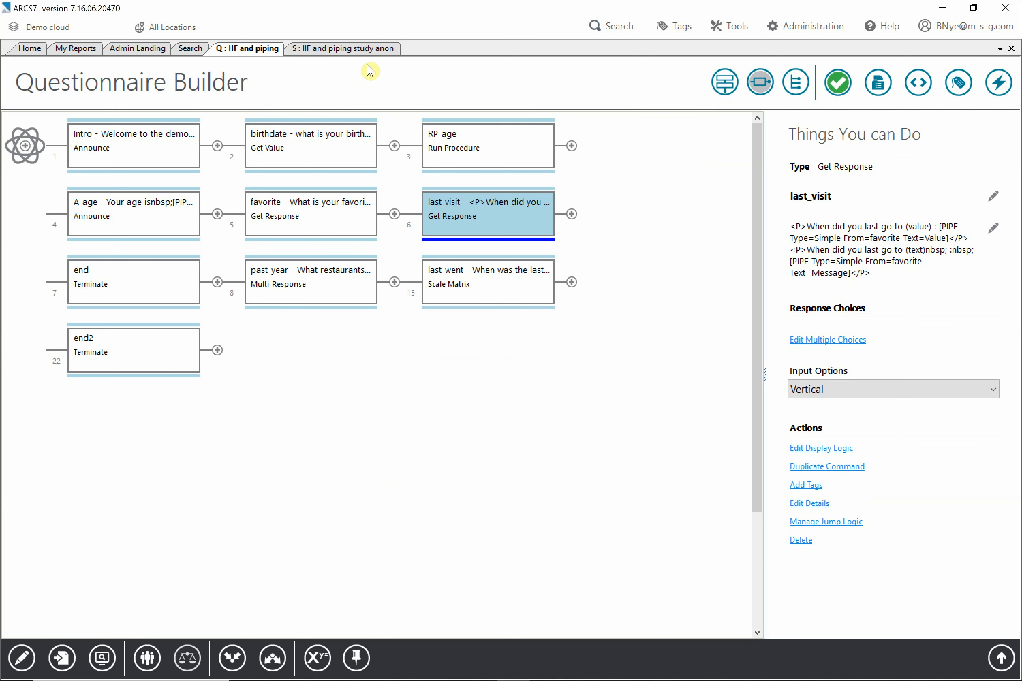
{"action": "left_click", "coordinate": [342, 53]}
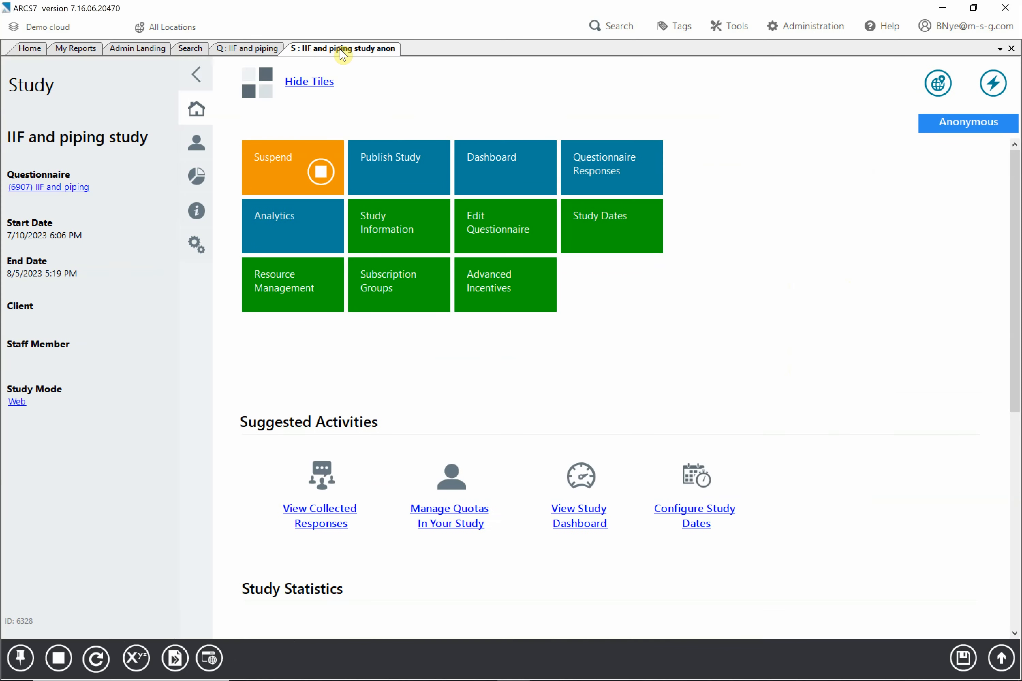
{"action": "left_click", "coordinate": [381, 163]}
{"action": "left_click", "coordinate": [417, 404]}
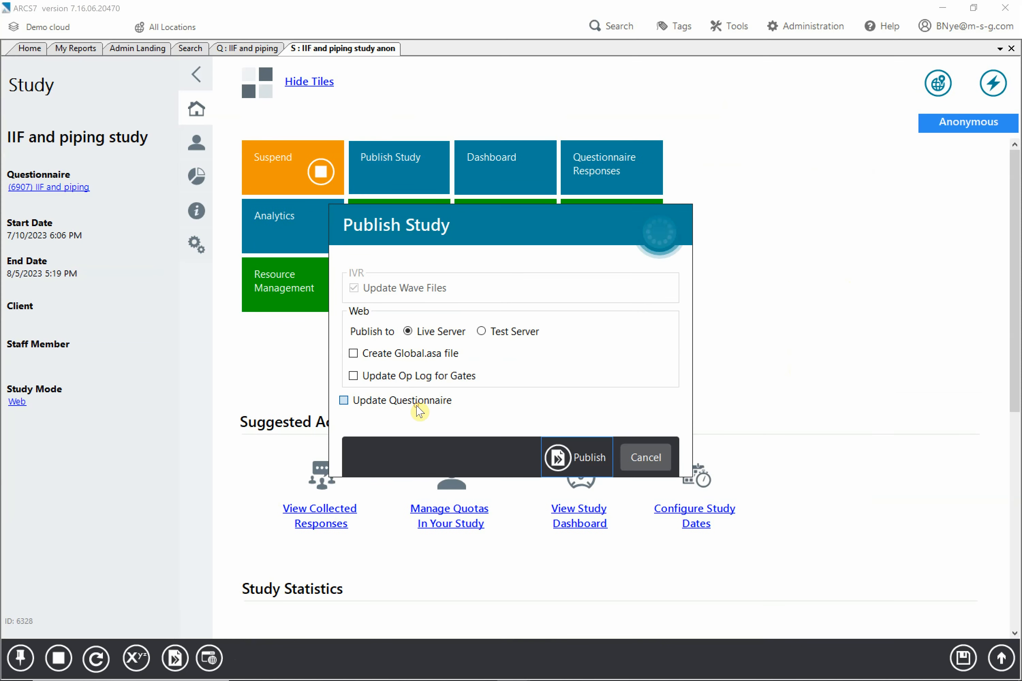
{"action": "left_click", "coordinate": [567, 460]}
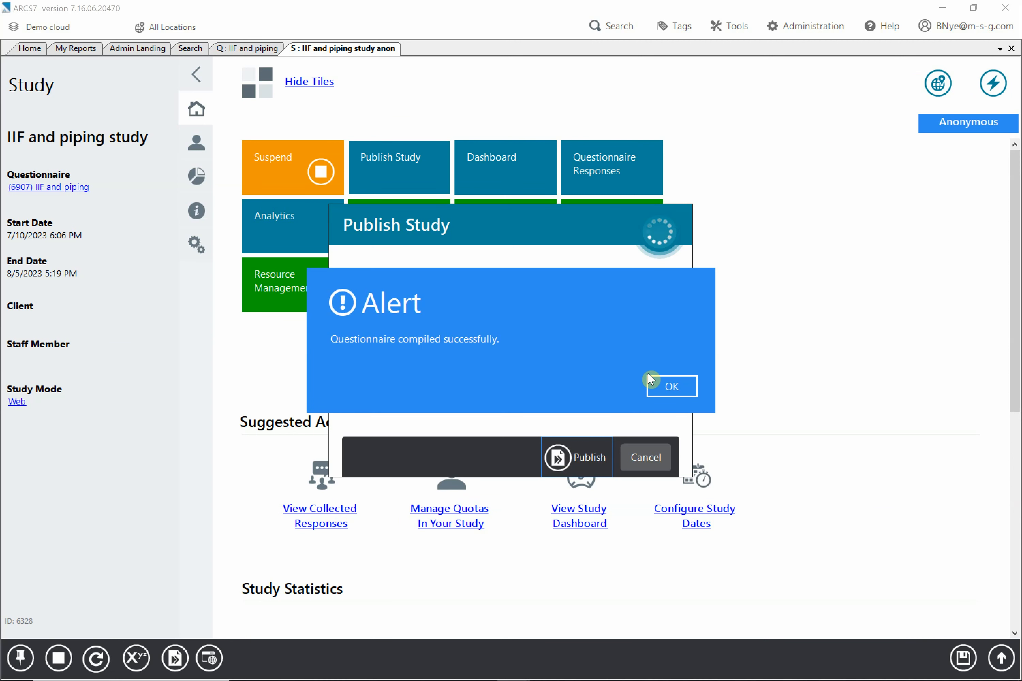
{"action": "left_click", "coordinate": [670, 390]}
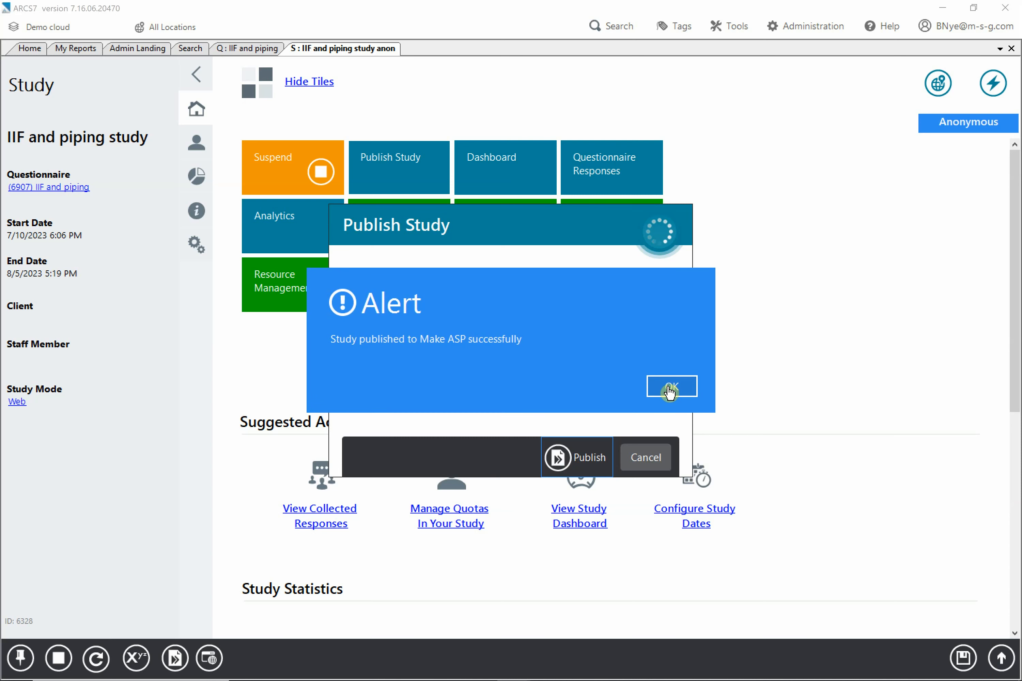
{"action": "left_click", "coordinate": [670, 389]}
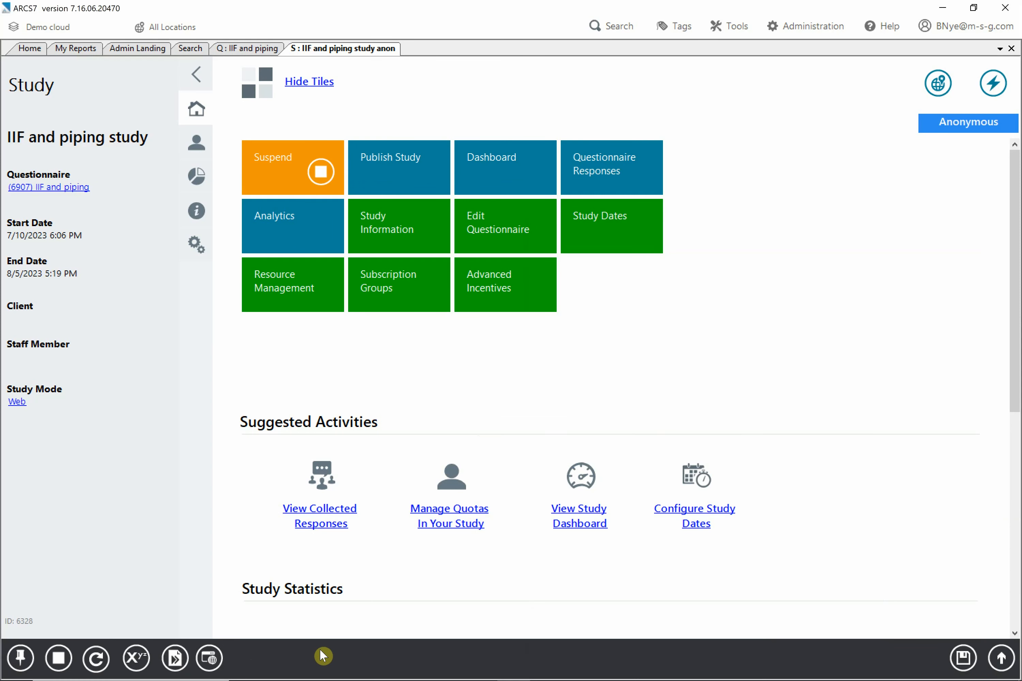
- Launch the published web survey, enter the respondent's birthdate, and continue past the age message to the favorite restaurant question
{"action": "left_click", "coordinate": [208, 661]}
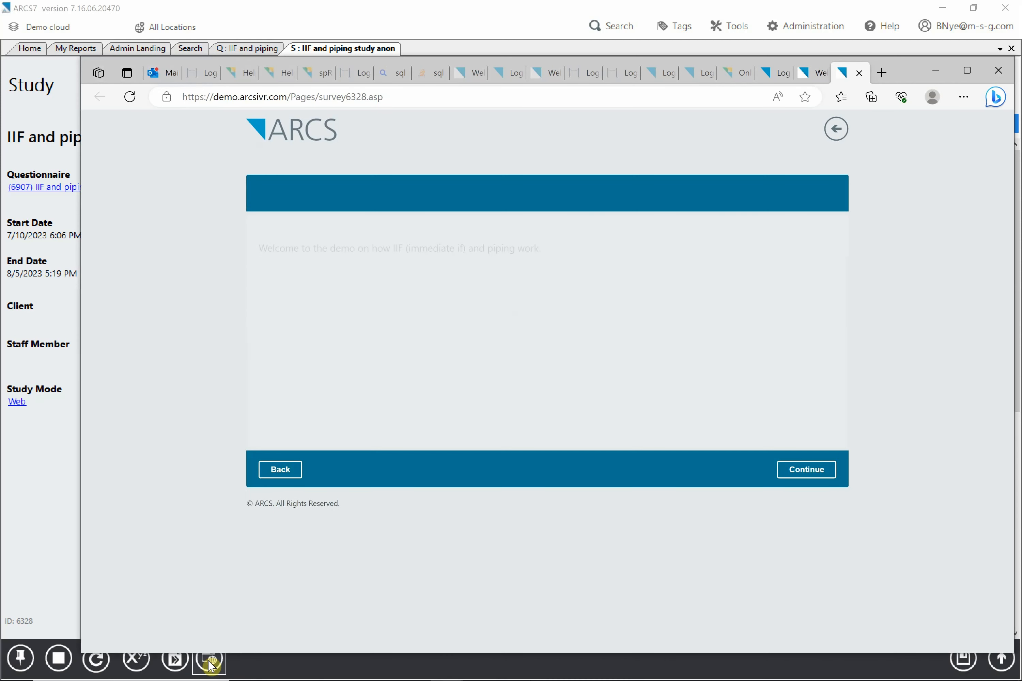
{"action": "left_click", "coordinate": [807, 476]}
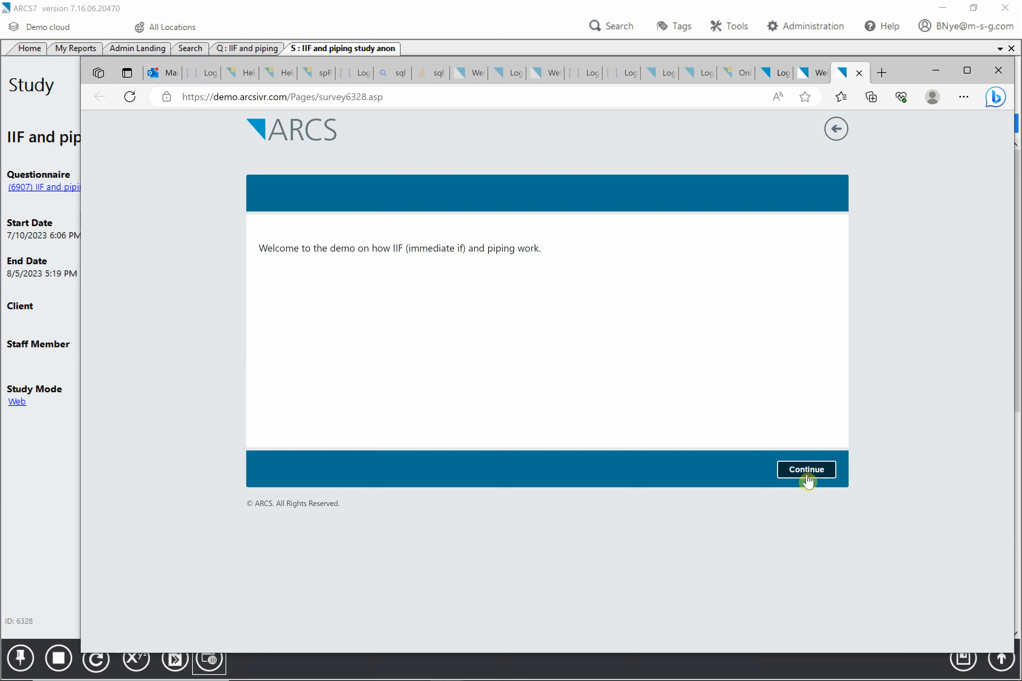
{"action": "left_click", "coordinate": [313, 271]}
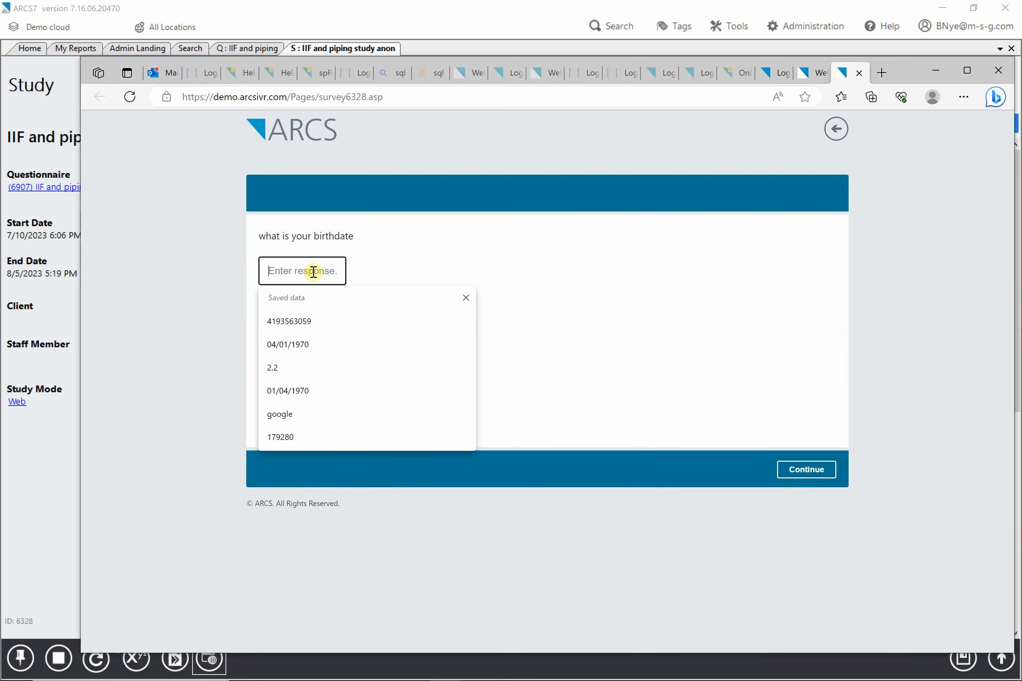
{"action": "left_click", "coordinate": [302, 347]}
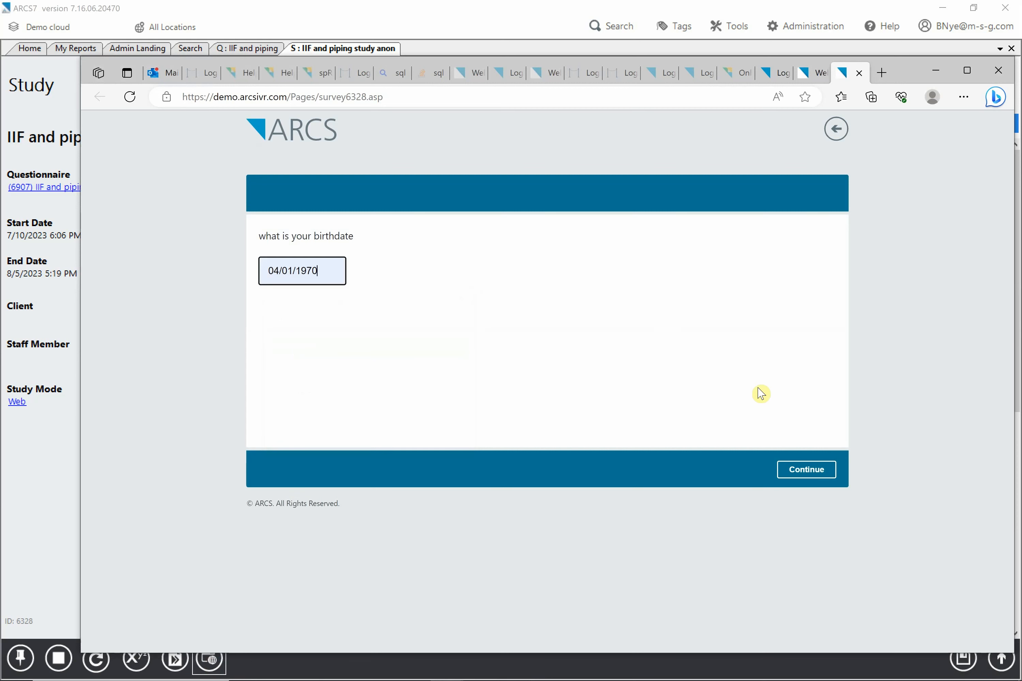
{"action": "left_click", "coordinate": [806, 472]}
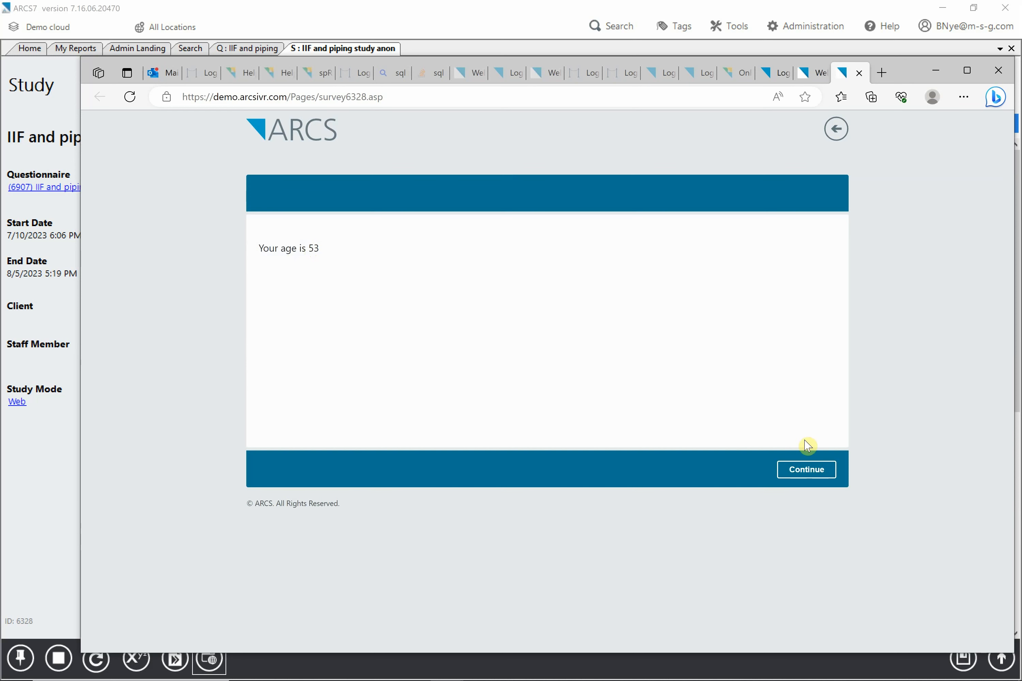
{"action": "left_click", "coordinate": [811, 471]}
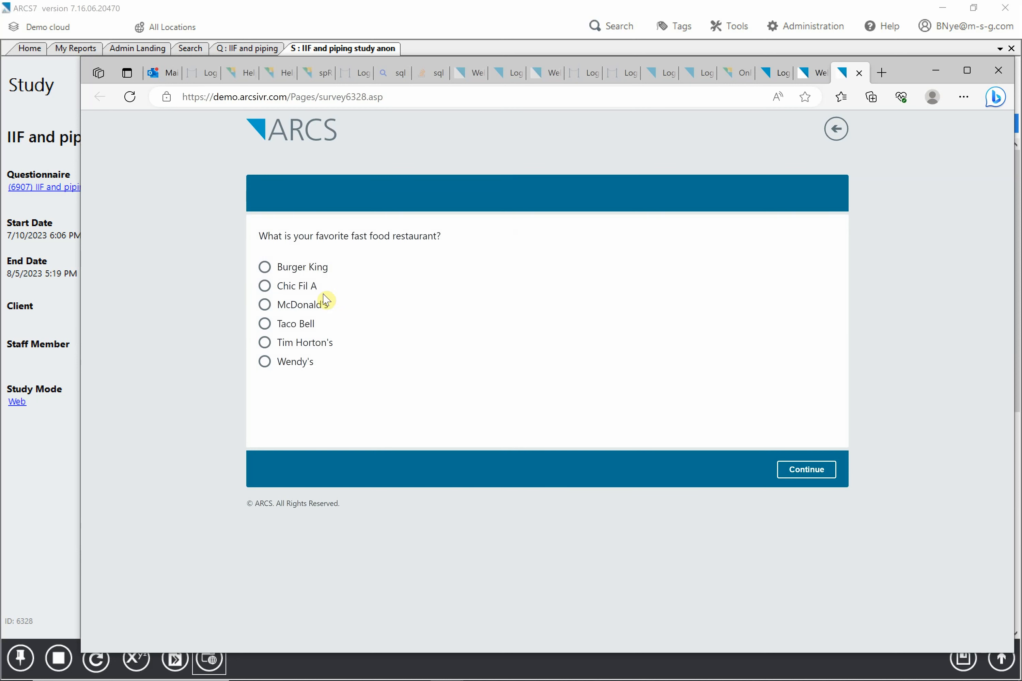
- Answer Burger King as the favorite restaurant and "in the past couple months" for the last visit, and finish the survey
{"action": "left_click", "coordinate": [264, 268]}
{"action": "left_click", "coordinate": [810, 470]}
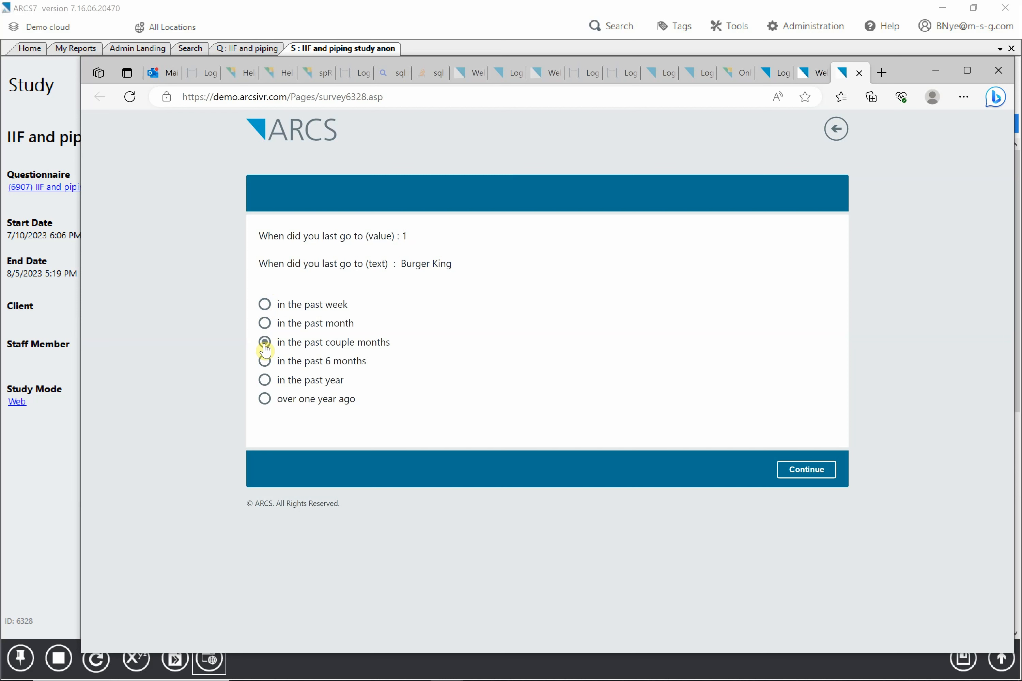
{"action": "left_click", "coordinate": [802, 472]}
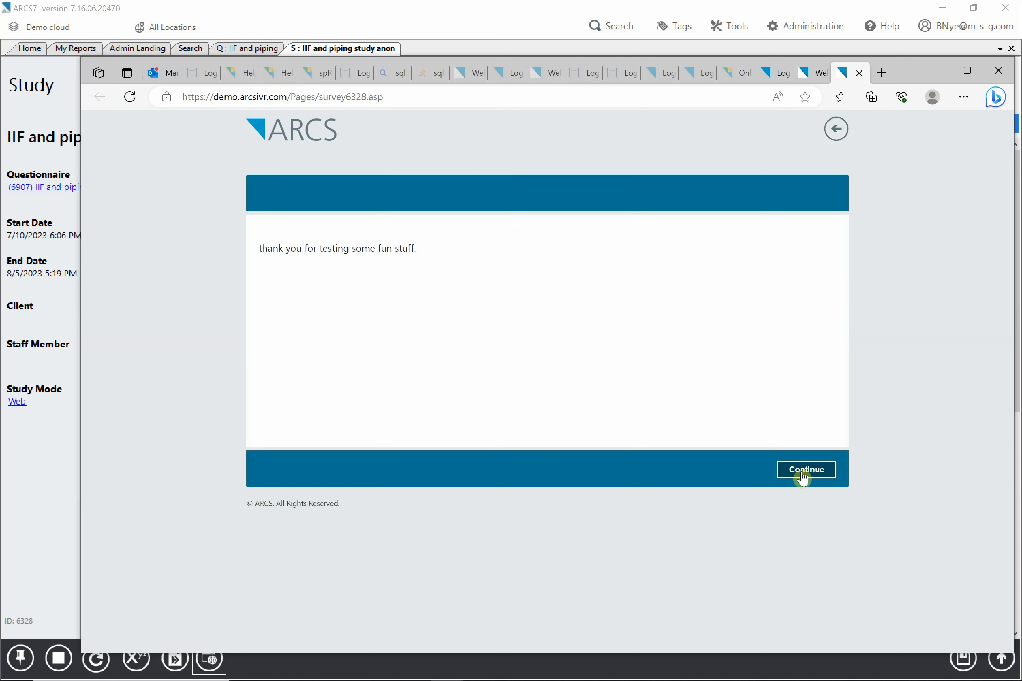
{"action": "left_click", "coordinate": [802, 473]}
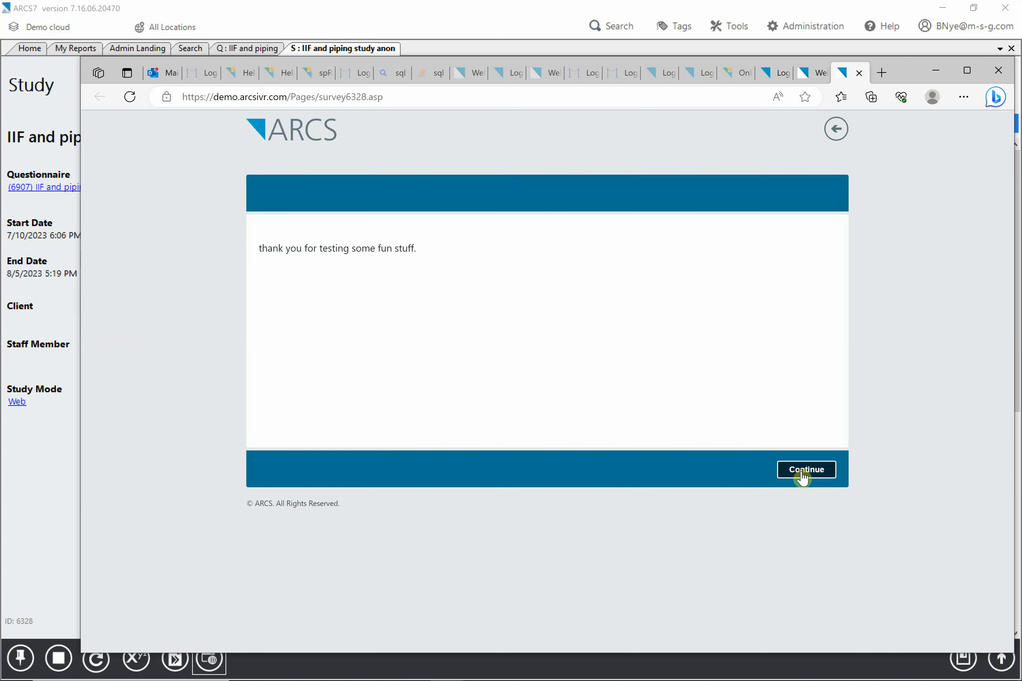